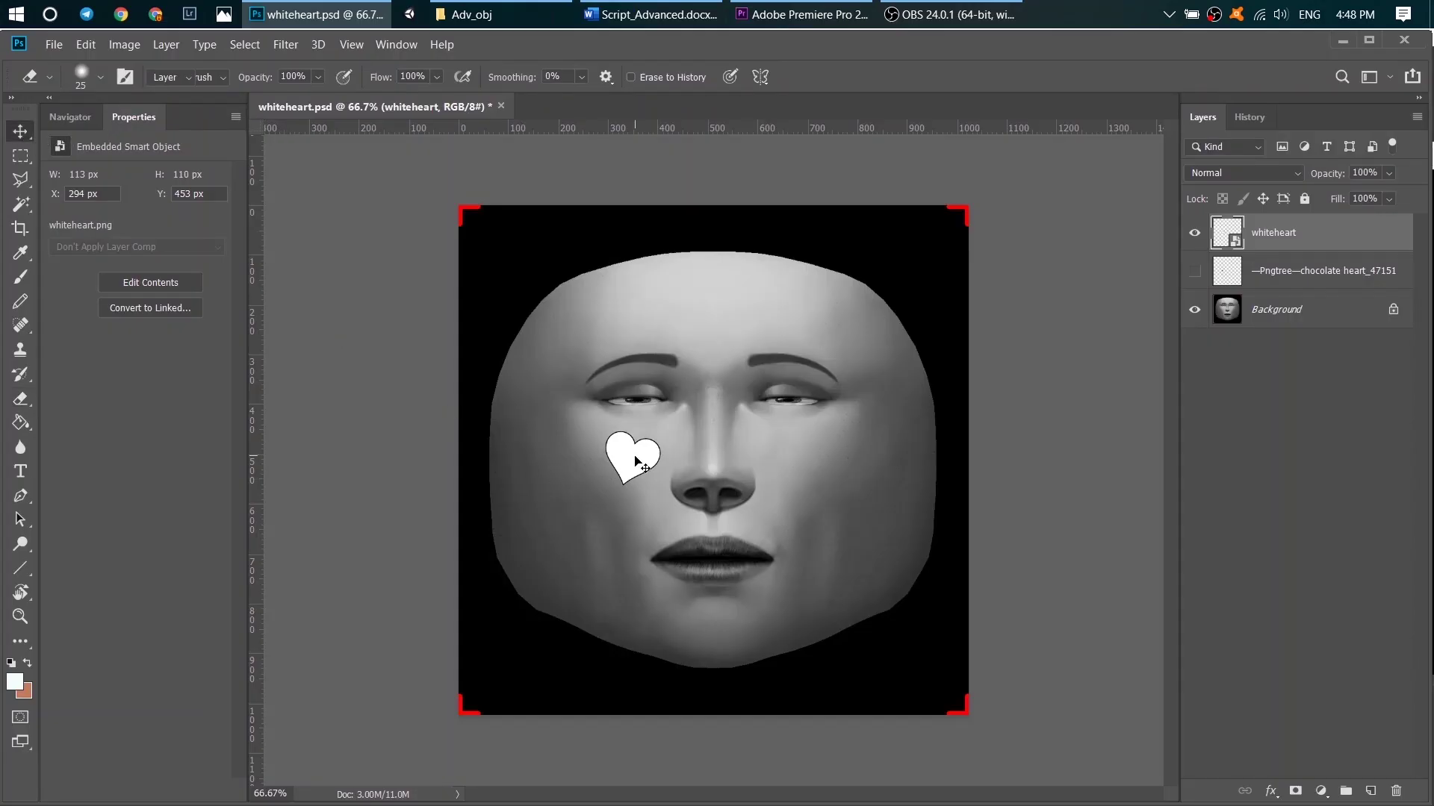
- Nudge the whiteheart layer slightly upward on the face template's cheek with the Move tool
key(v)
drag(632, 475, 634, 450)
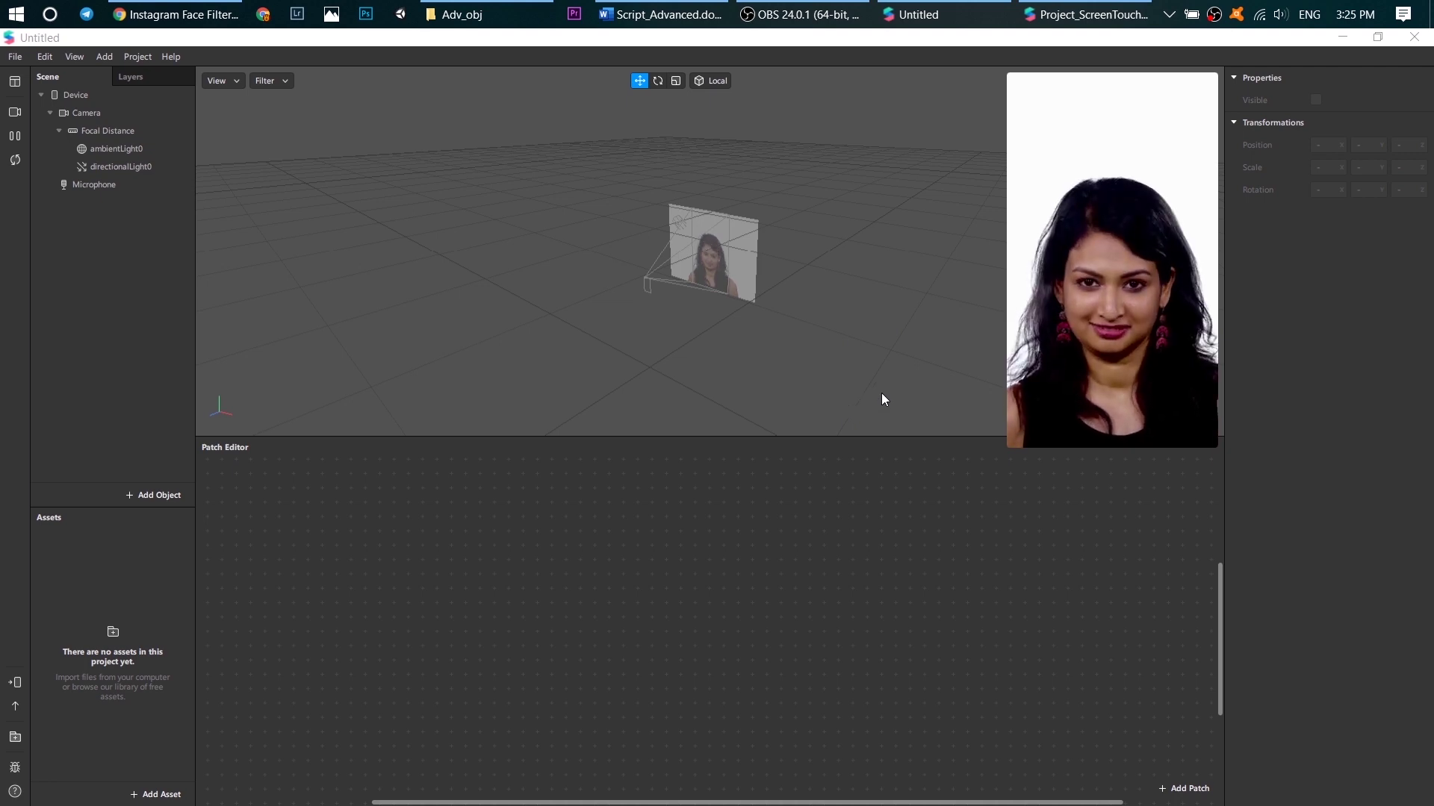
- Add a Face Tracker with a Face Mesh nested under it
click(133, 494)
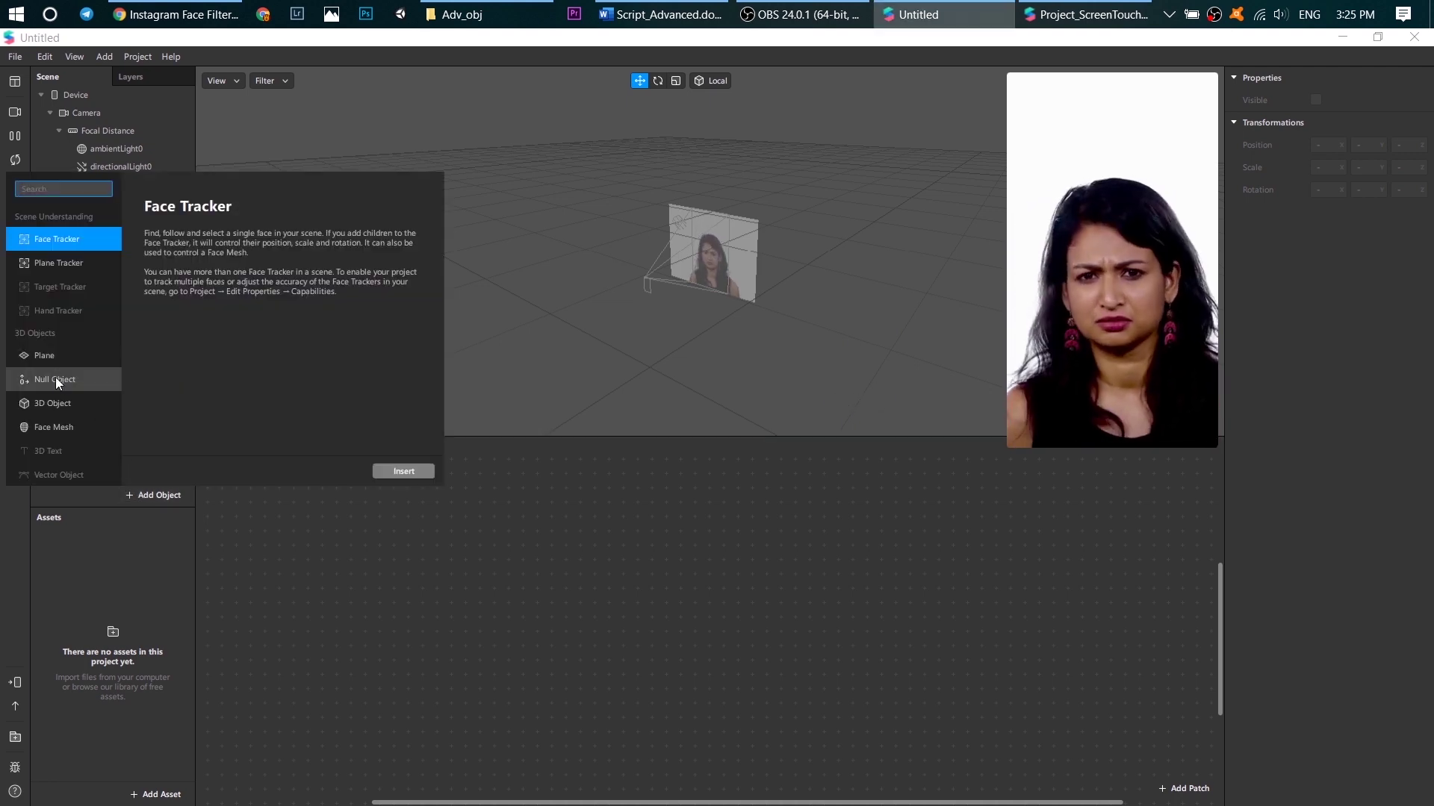
click(404, 471)
click(133, 494)
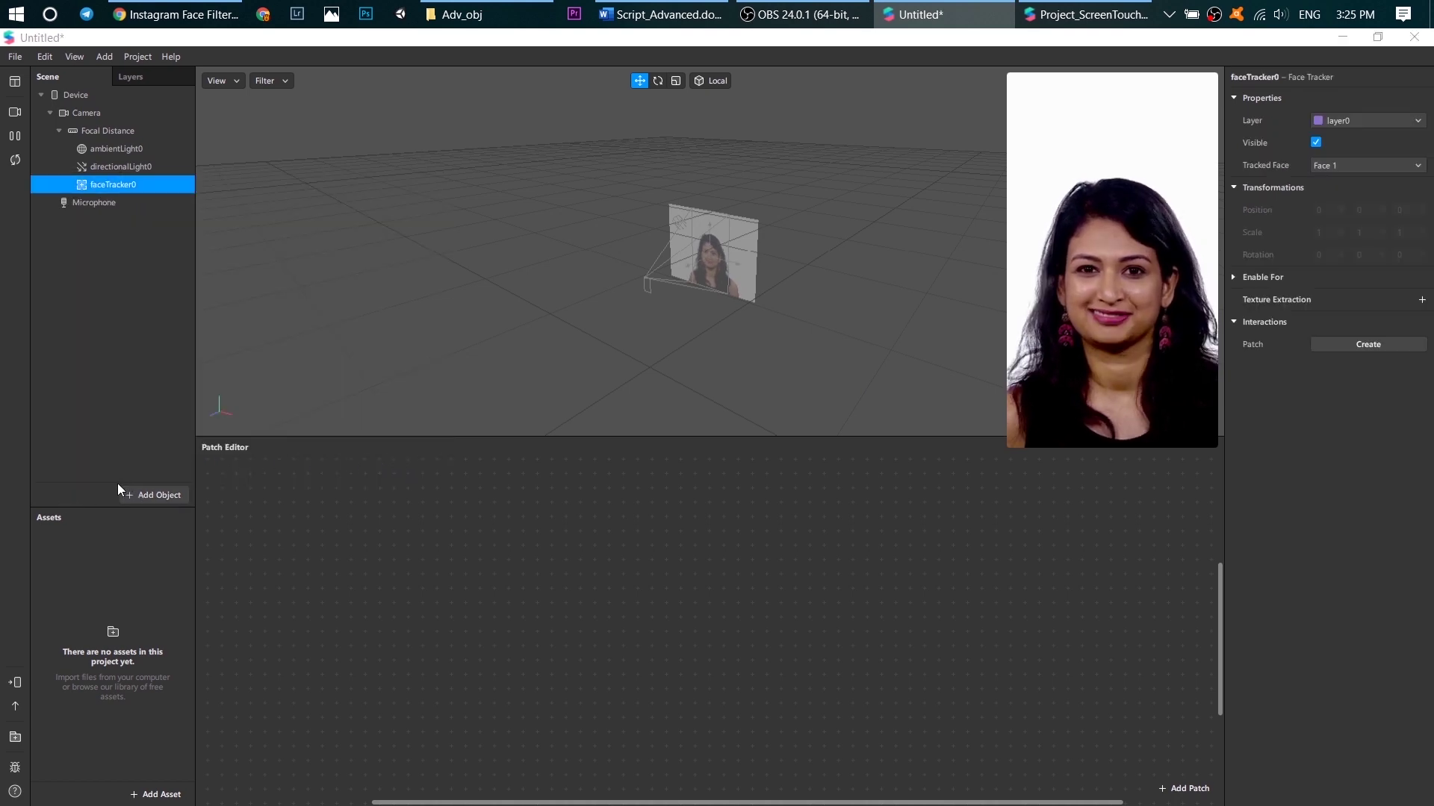
click(70, 427)
click(403, 471)
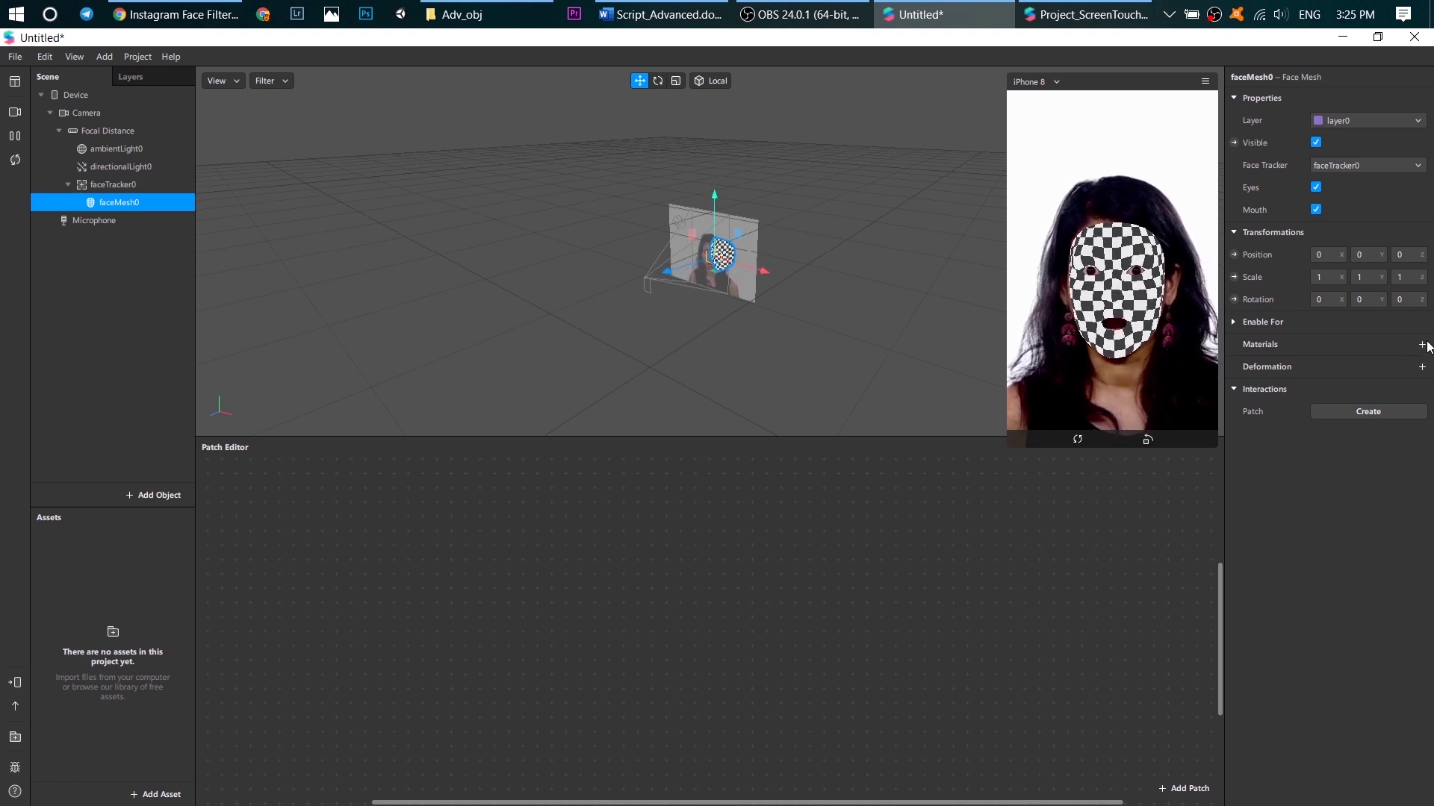
- Give the face mesh a Flat-shader material0 with alpha from a new whiteheart texture
click(1422, 345)
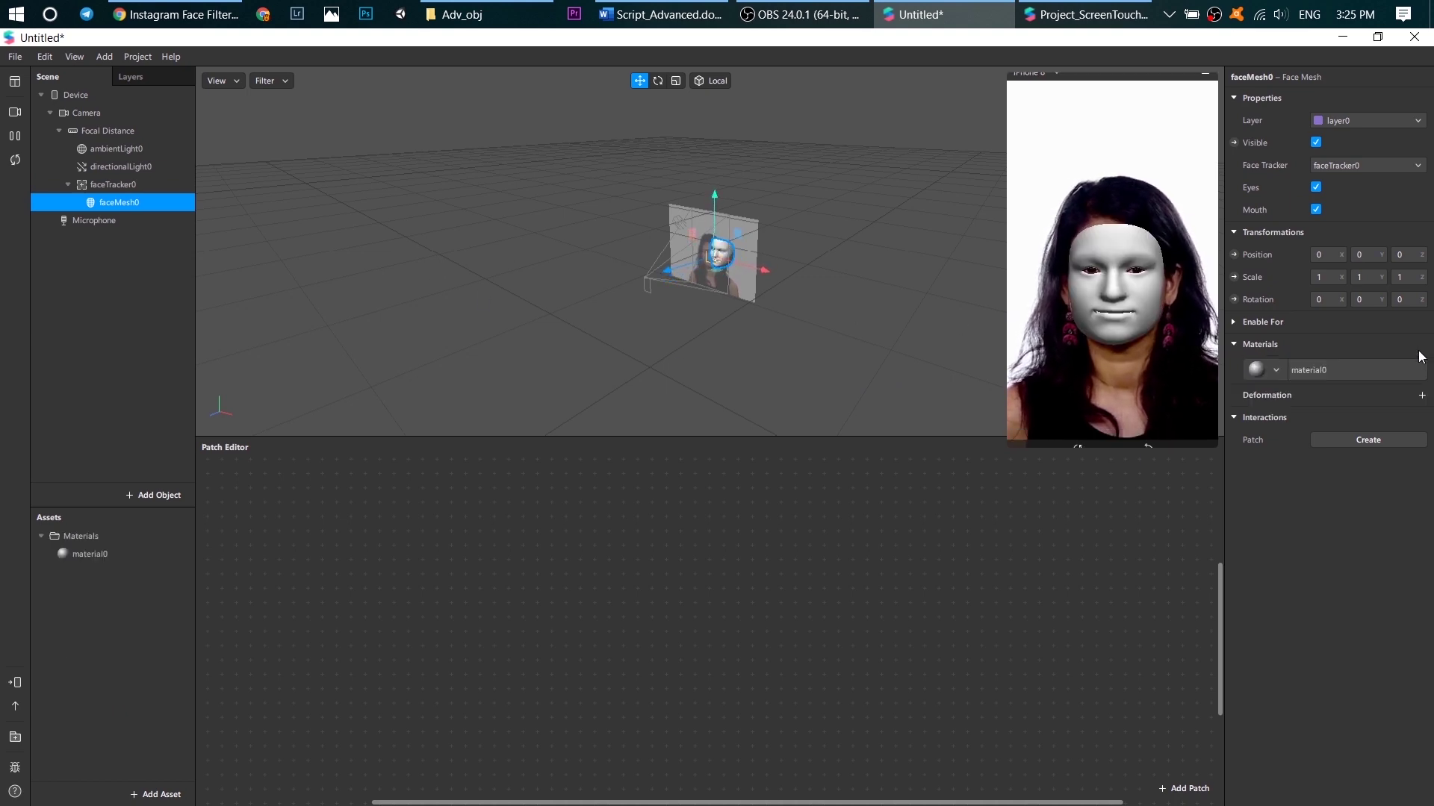
click(145, 553)
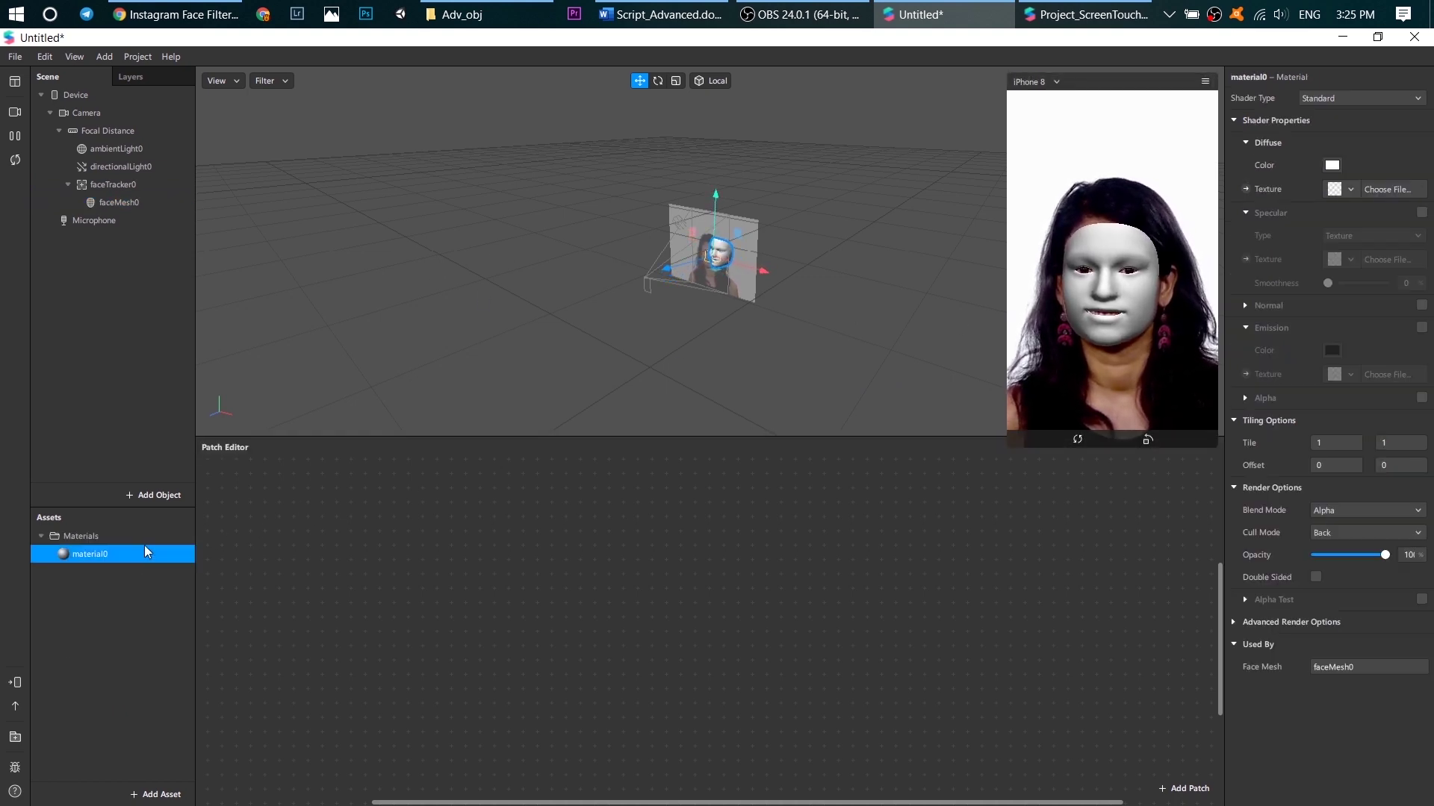
click(1332, 99)
click(1345, 101)
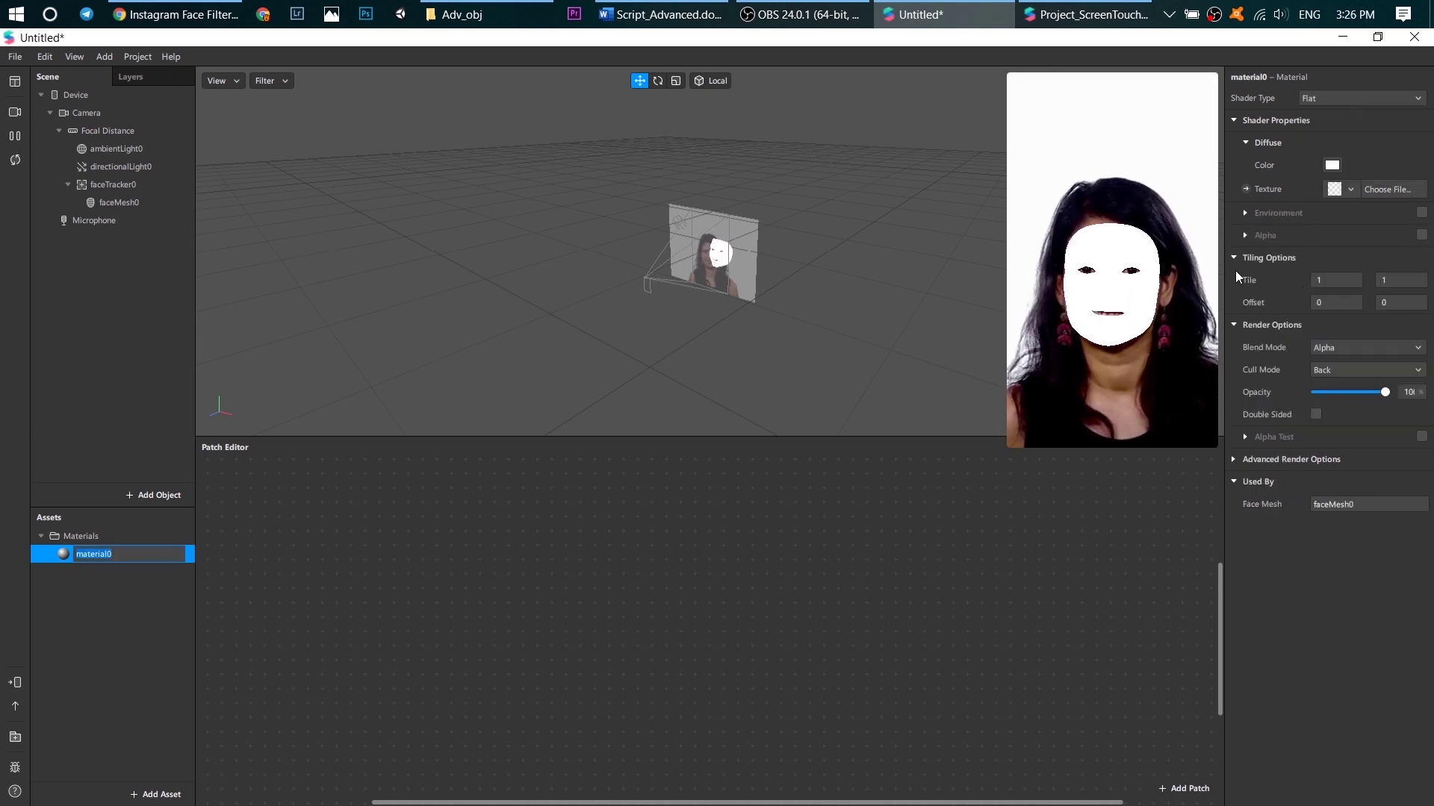
click(1420, 236)
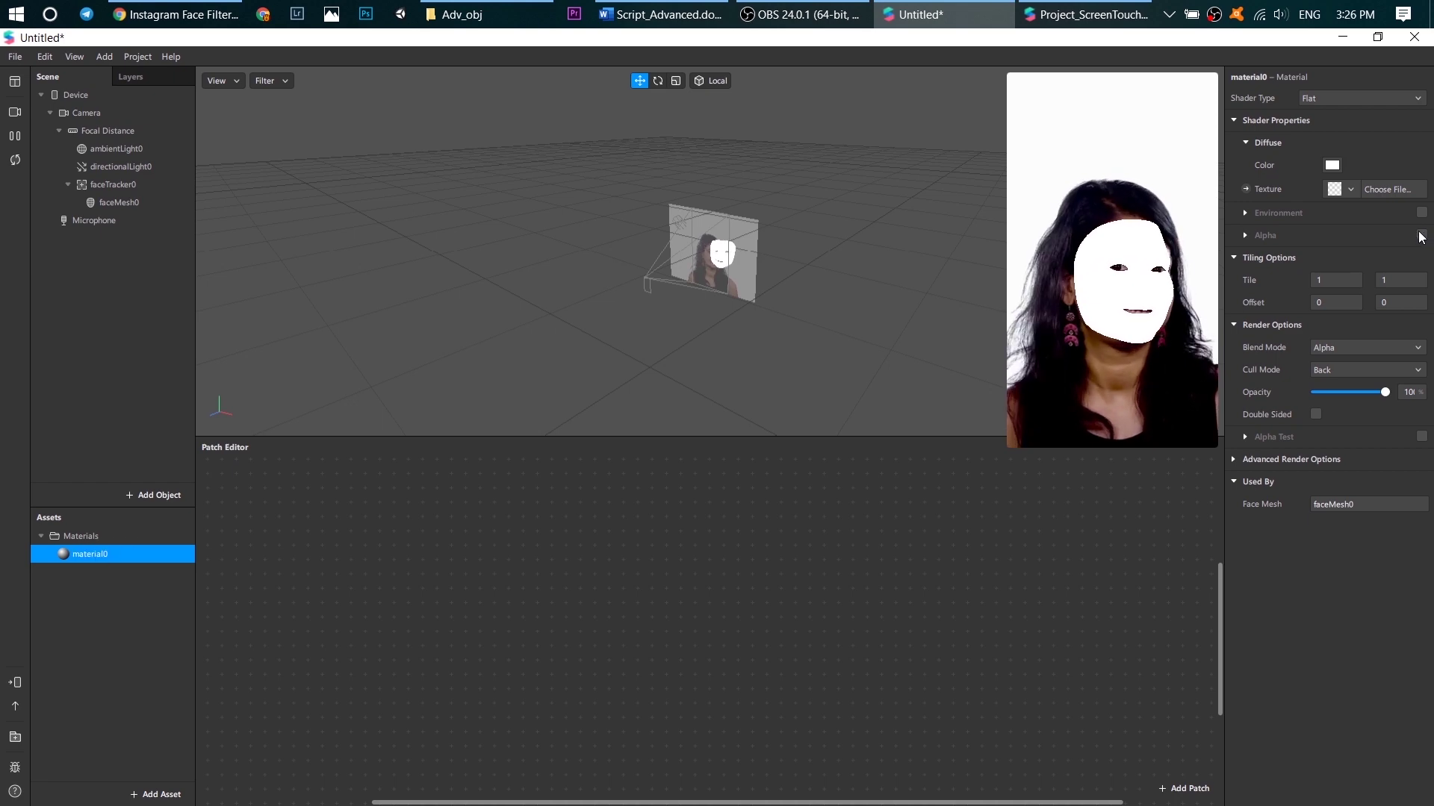
click(1420, 236)
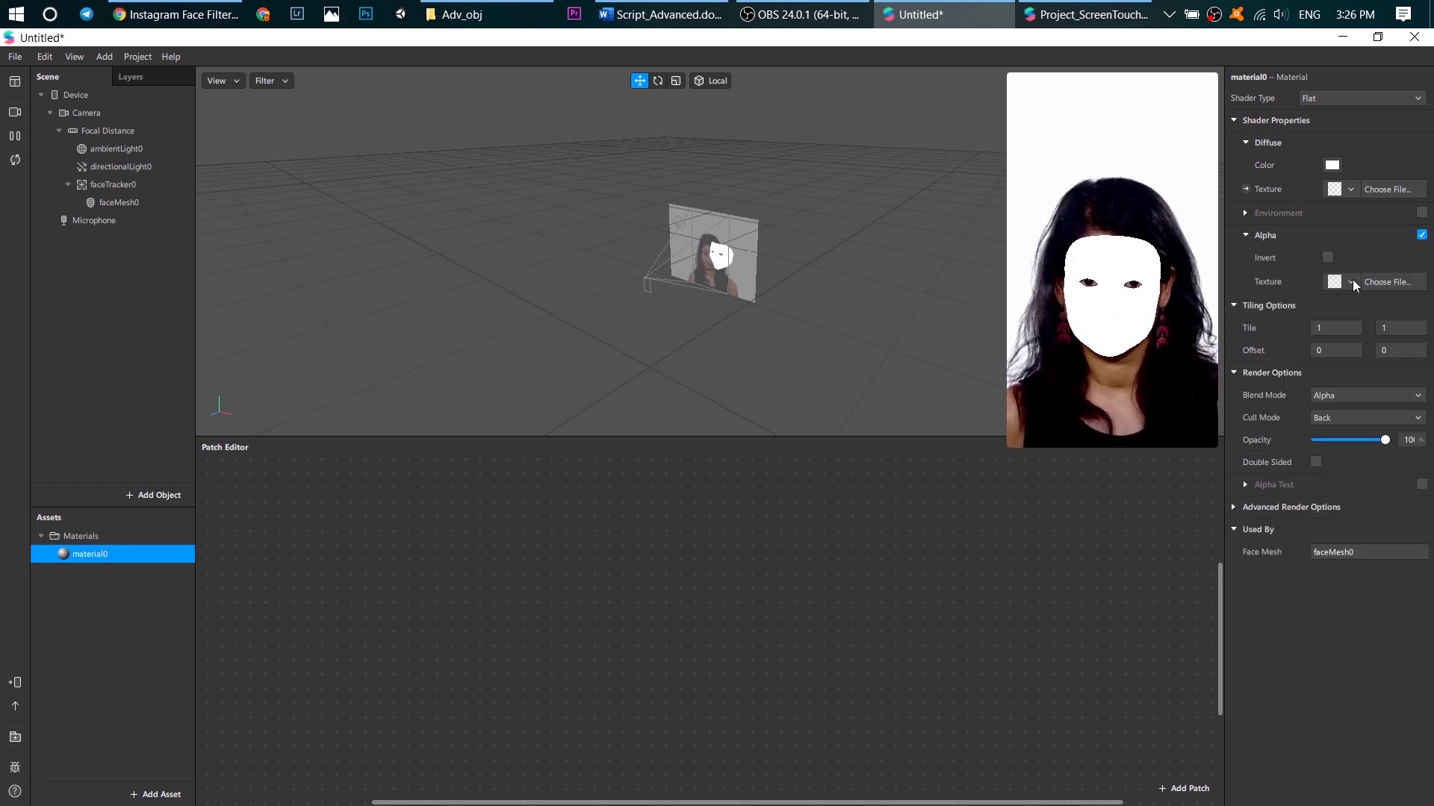
click(1352, 282)
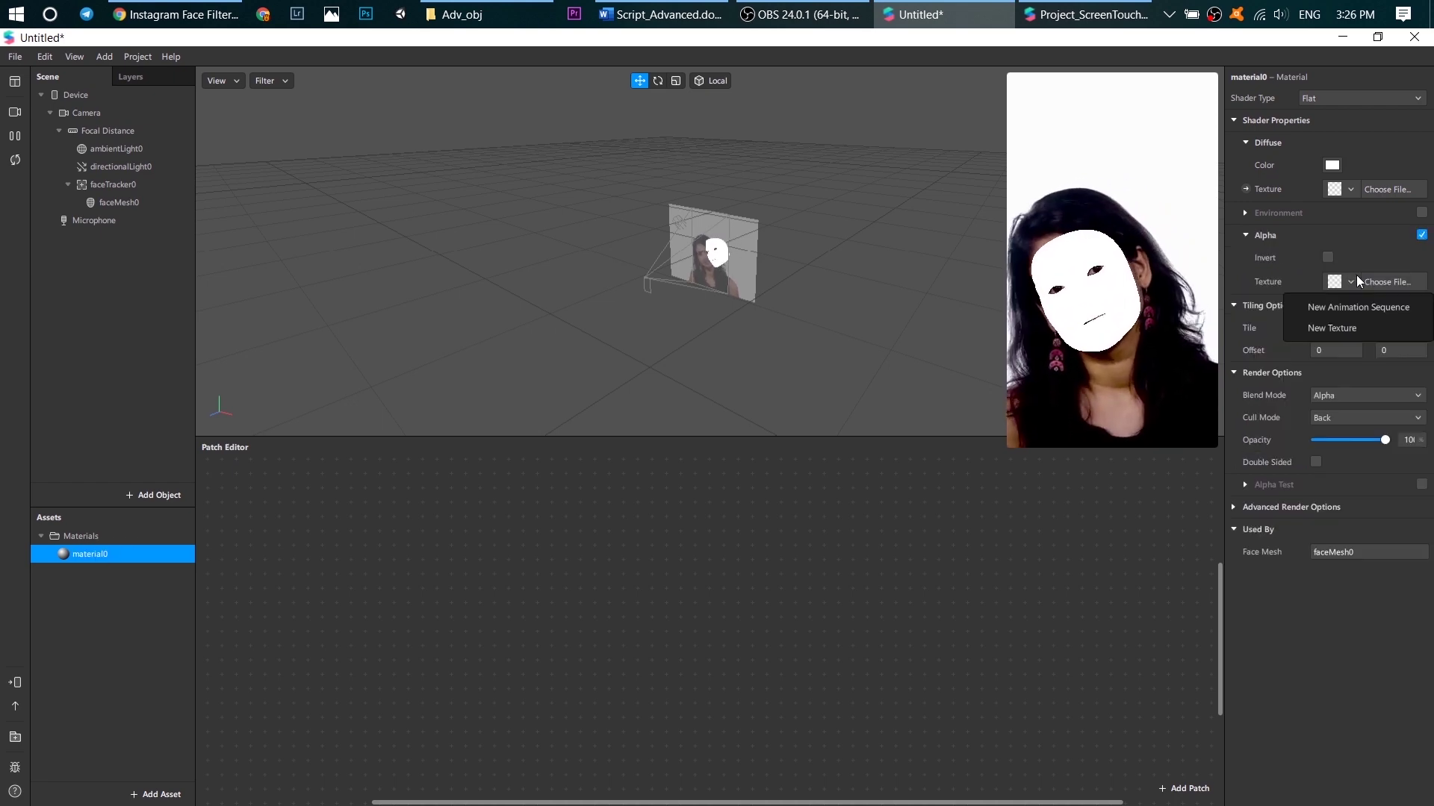
click(1344, 328)
key(Return)
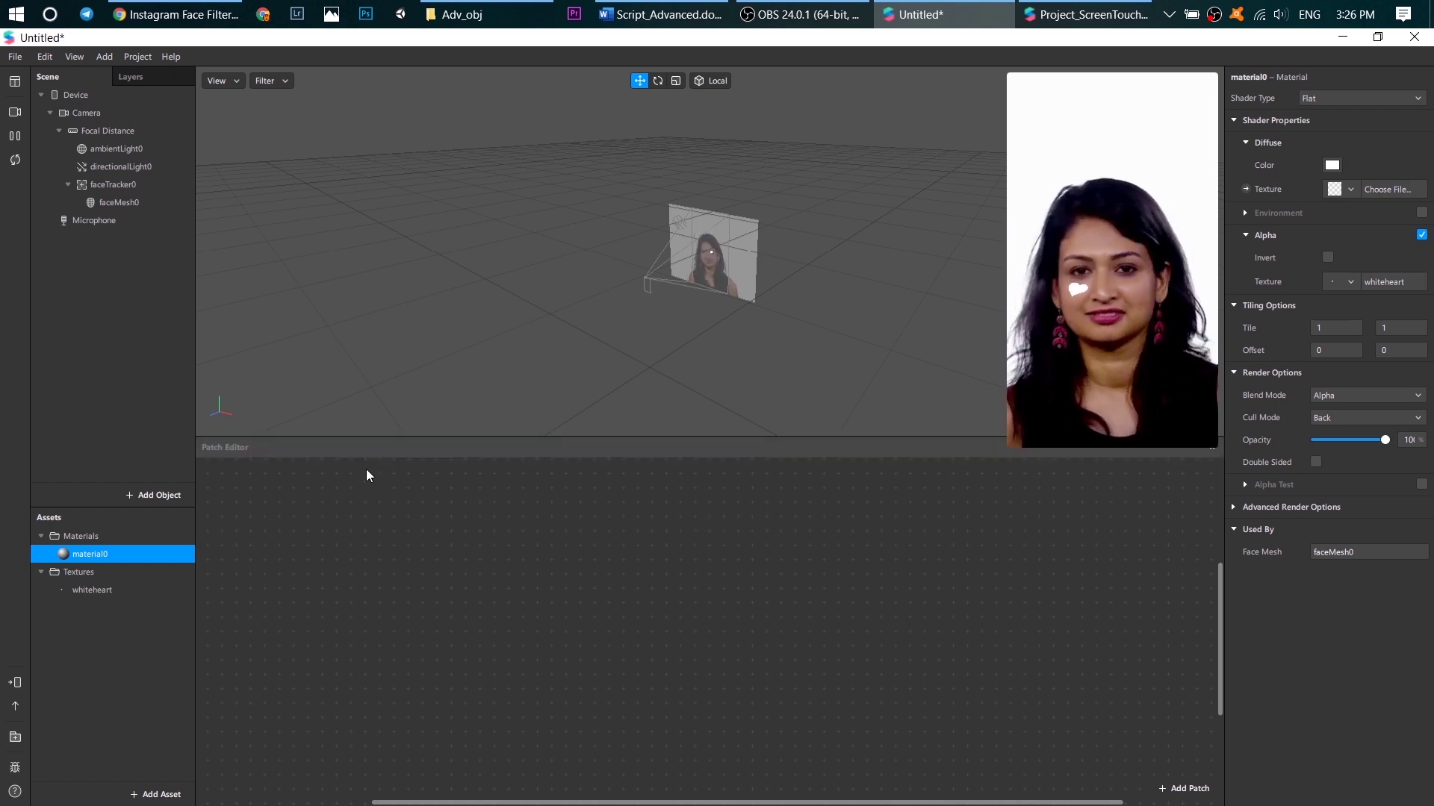
- Insert a Screen Tap patch into the Patch Editor by searching 'screen'
double_click(377, 595)
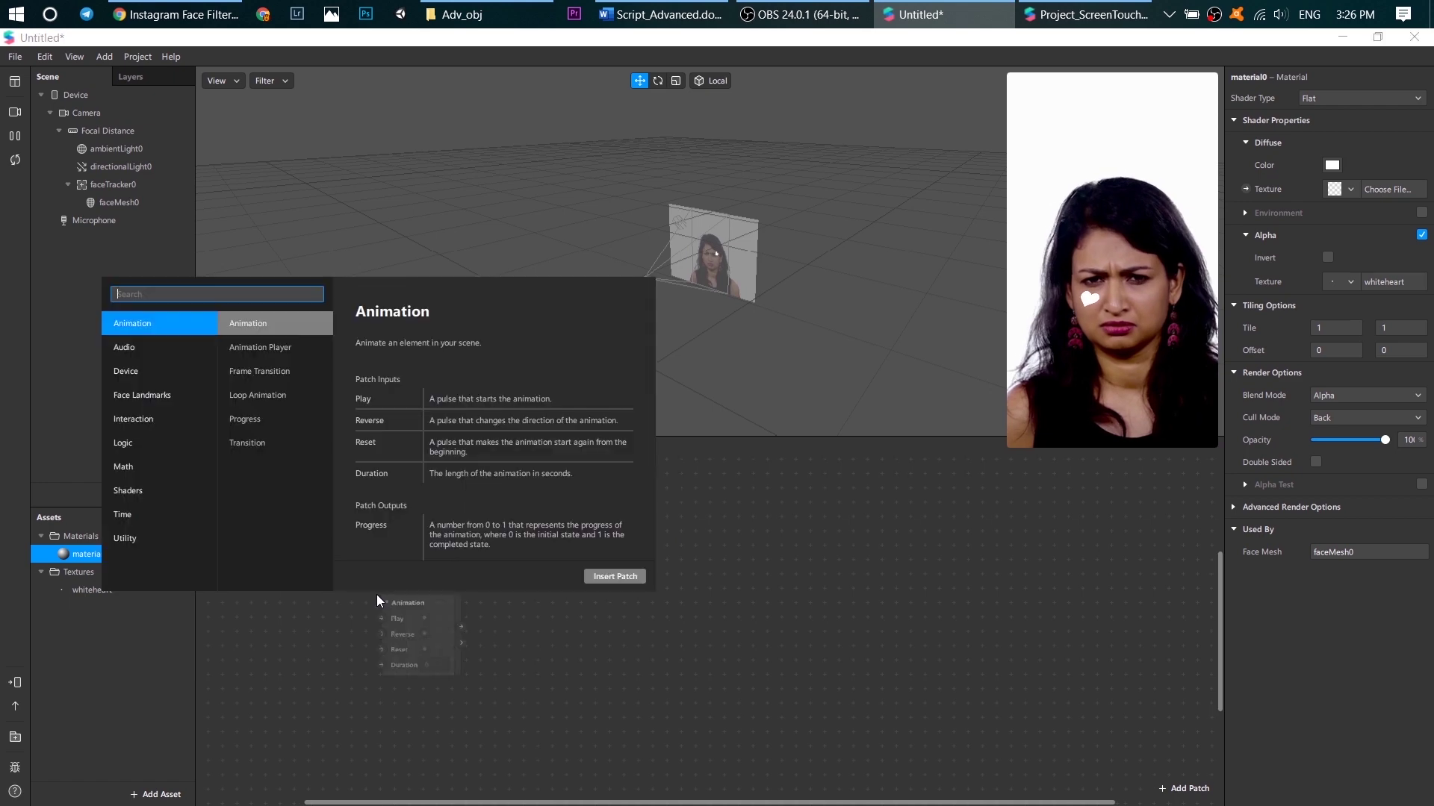
text(scr)
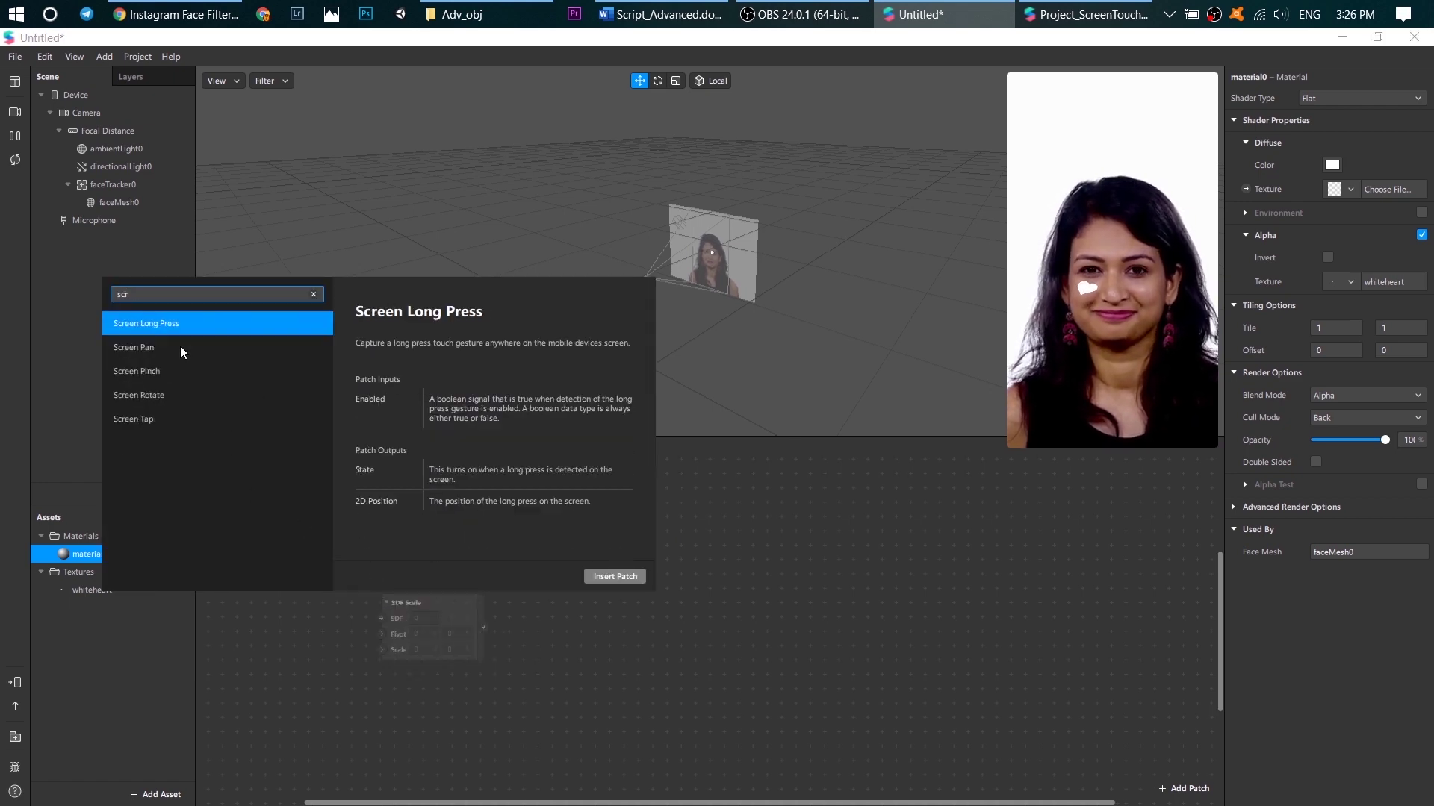
text(ee)
click(154, 424)
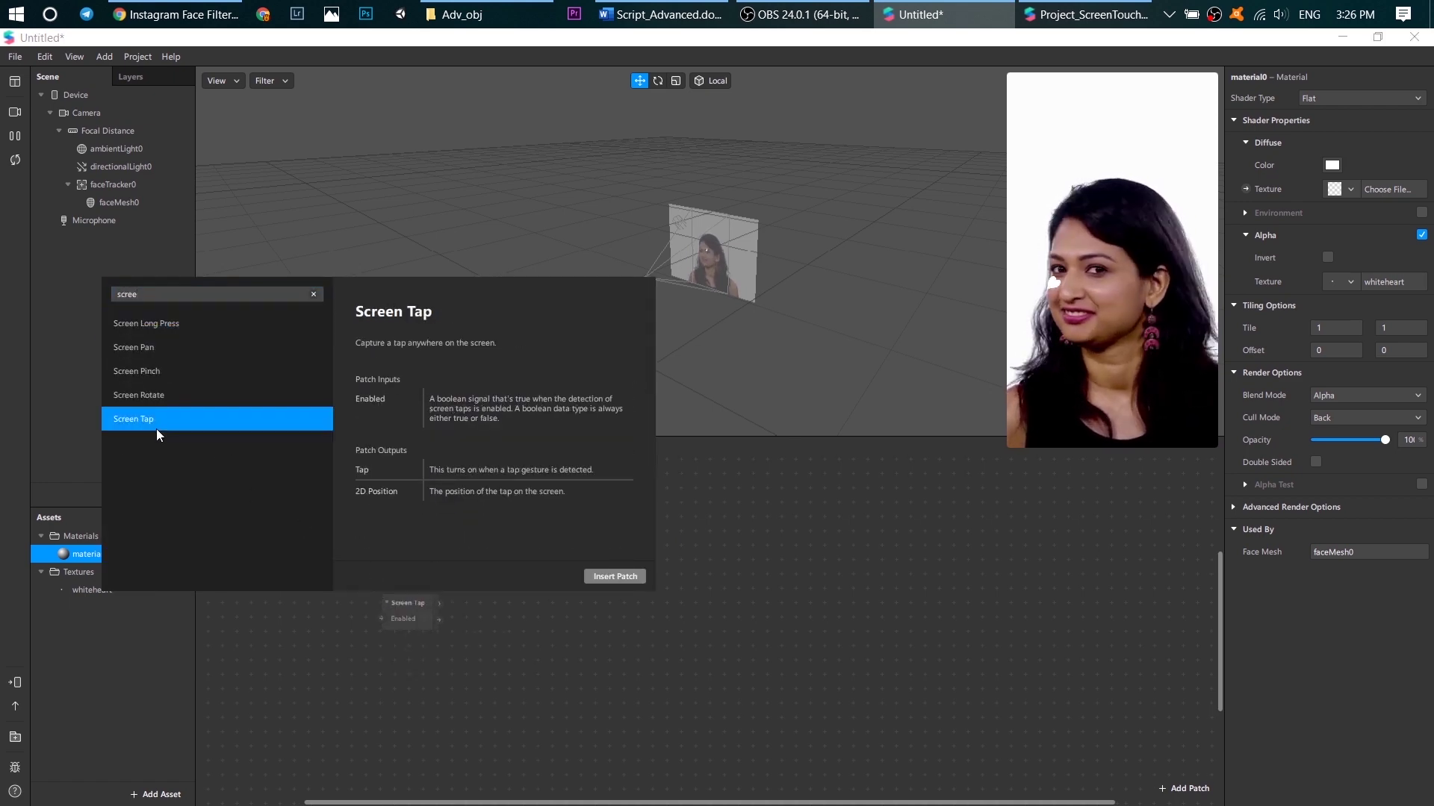
click(624, 578)
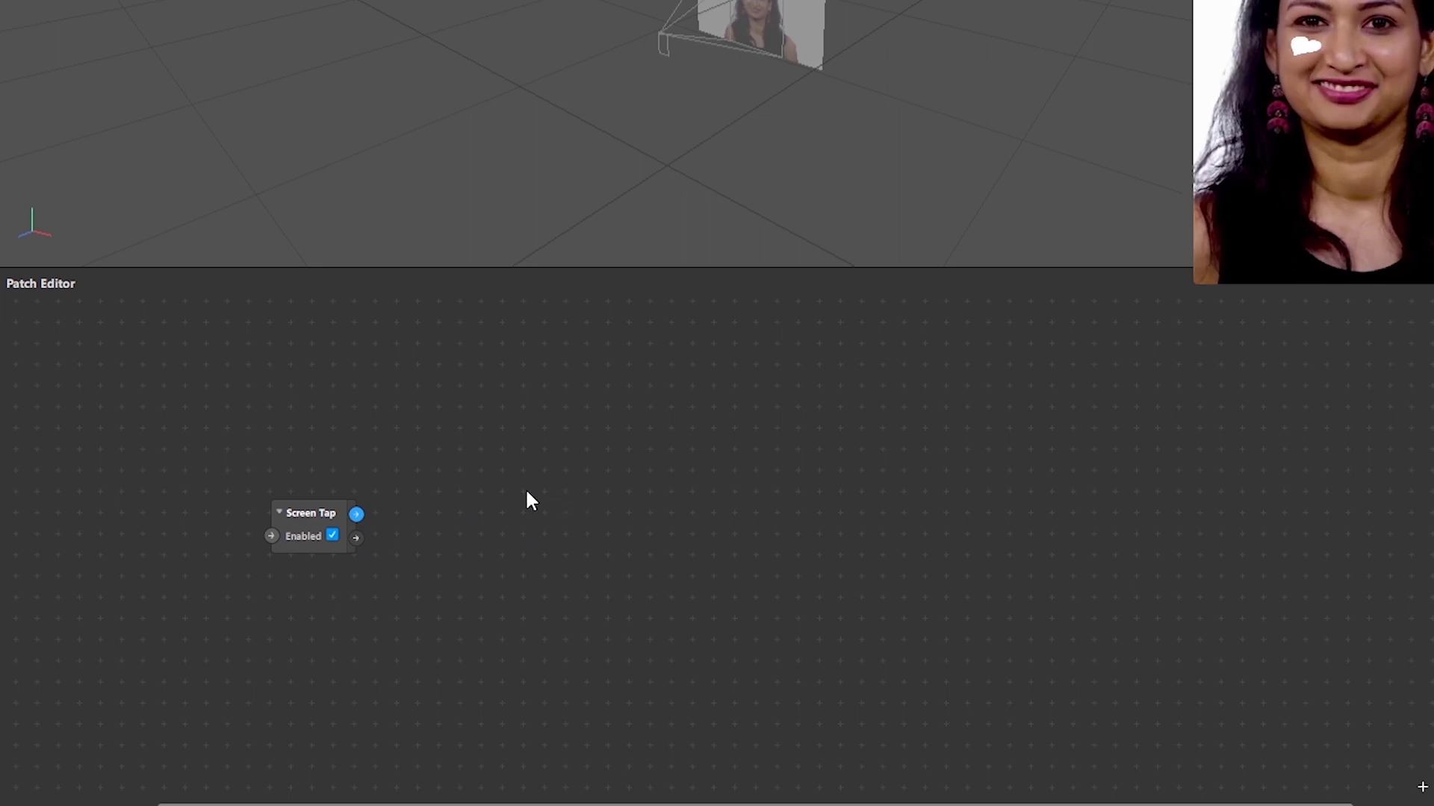
- Wire a new Counter patch from Screen Tap's output and set its Maximum Count to 3
drag(357, 515, 463, 502)
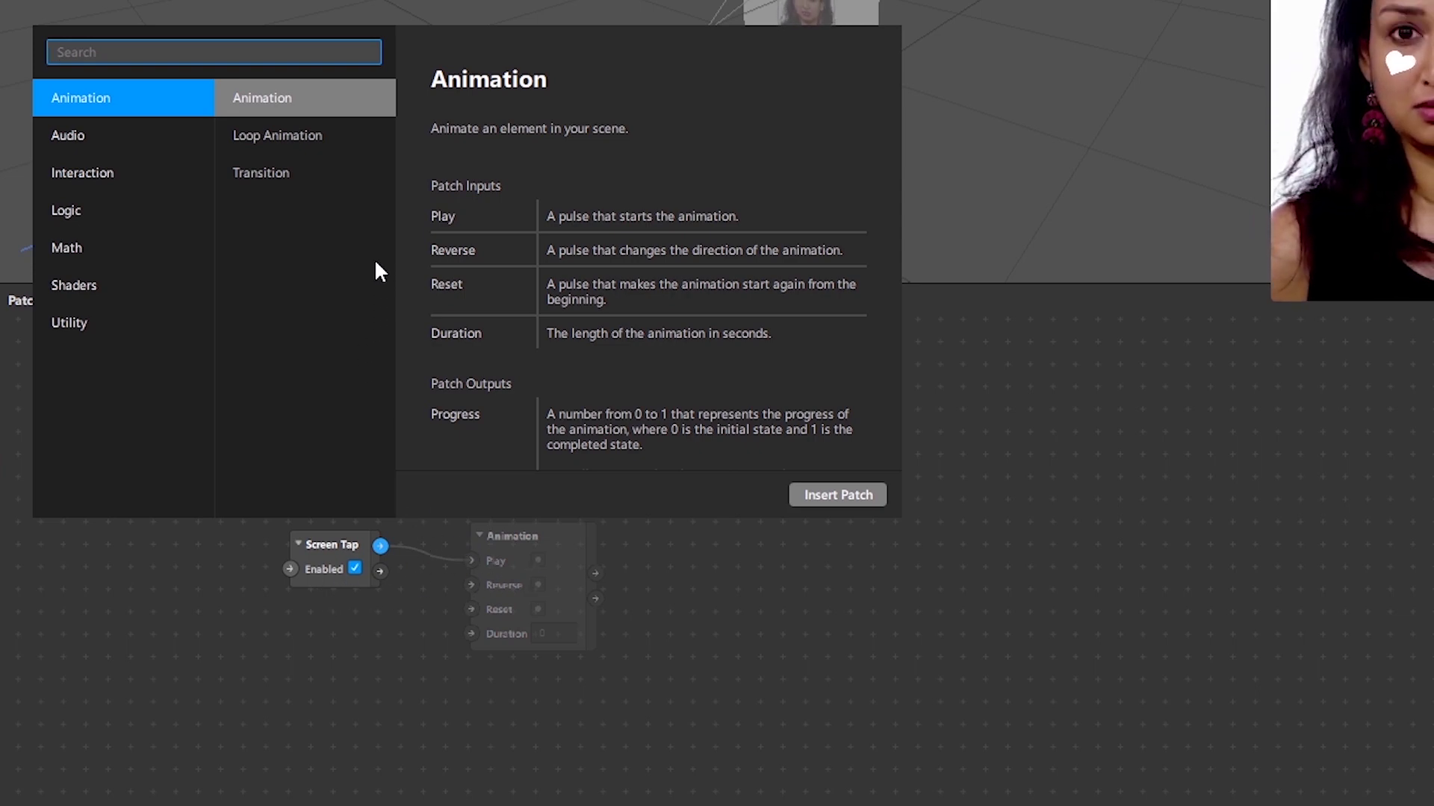
text(counte)
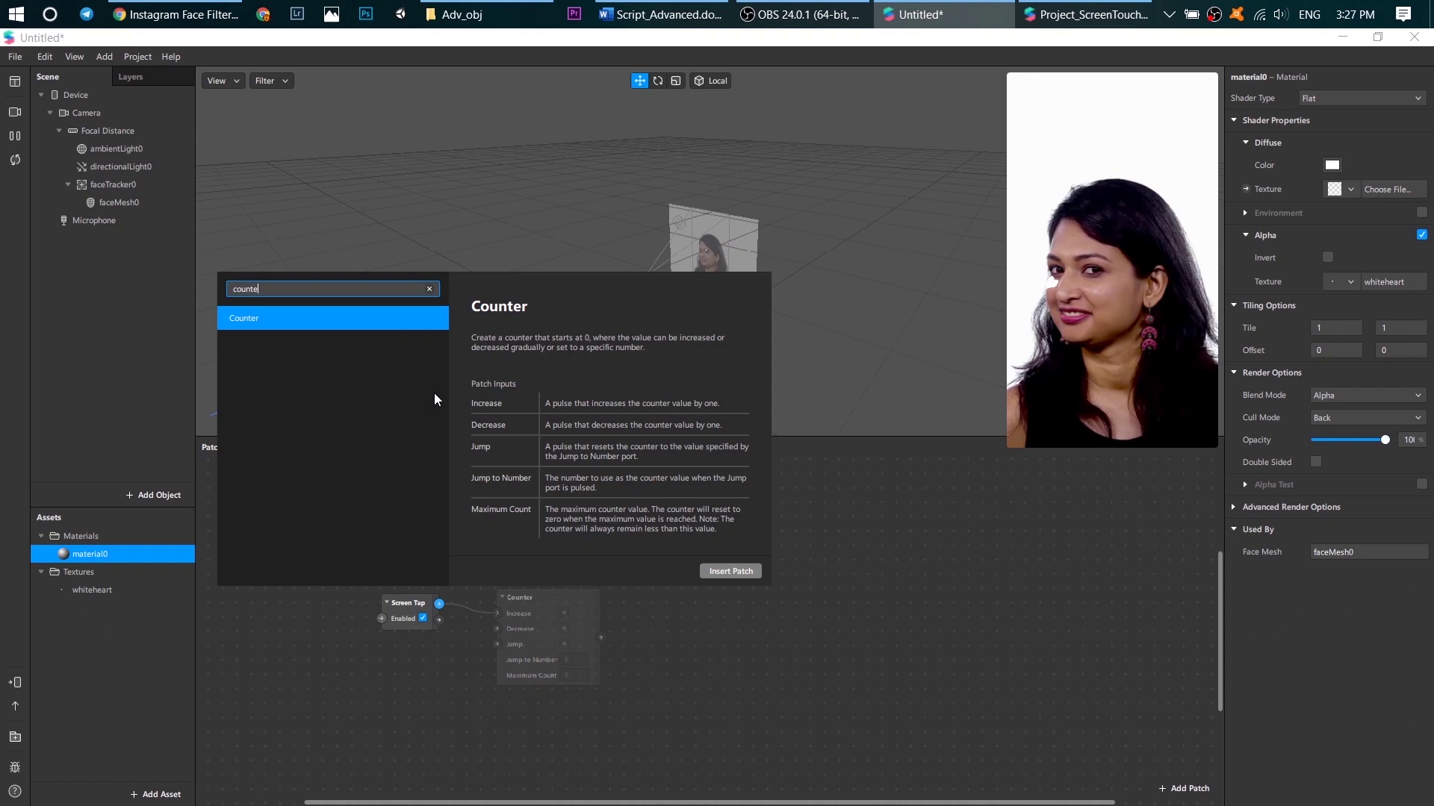
click(280, 313)
click(722, 571)
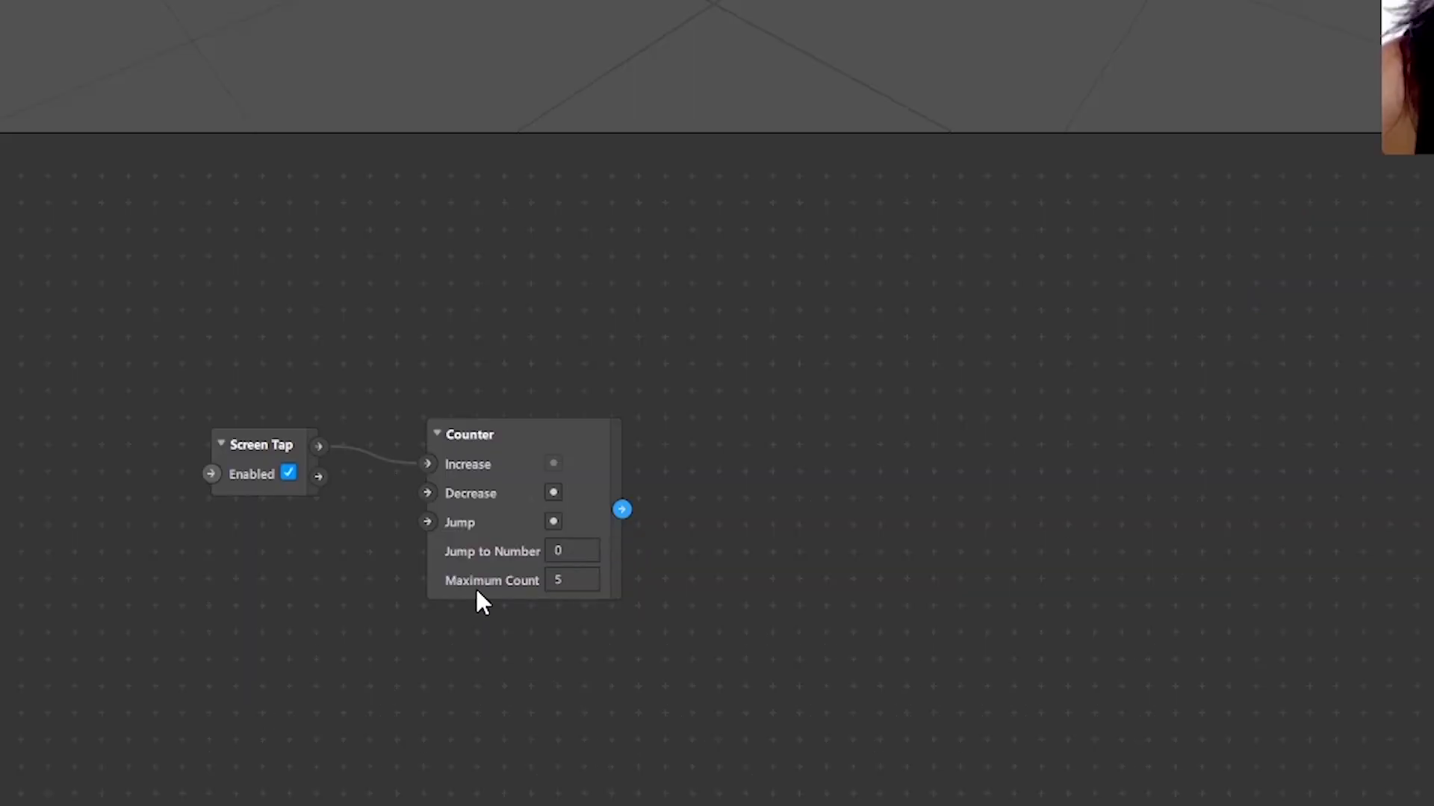
double_click(566, 579)
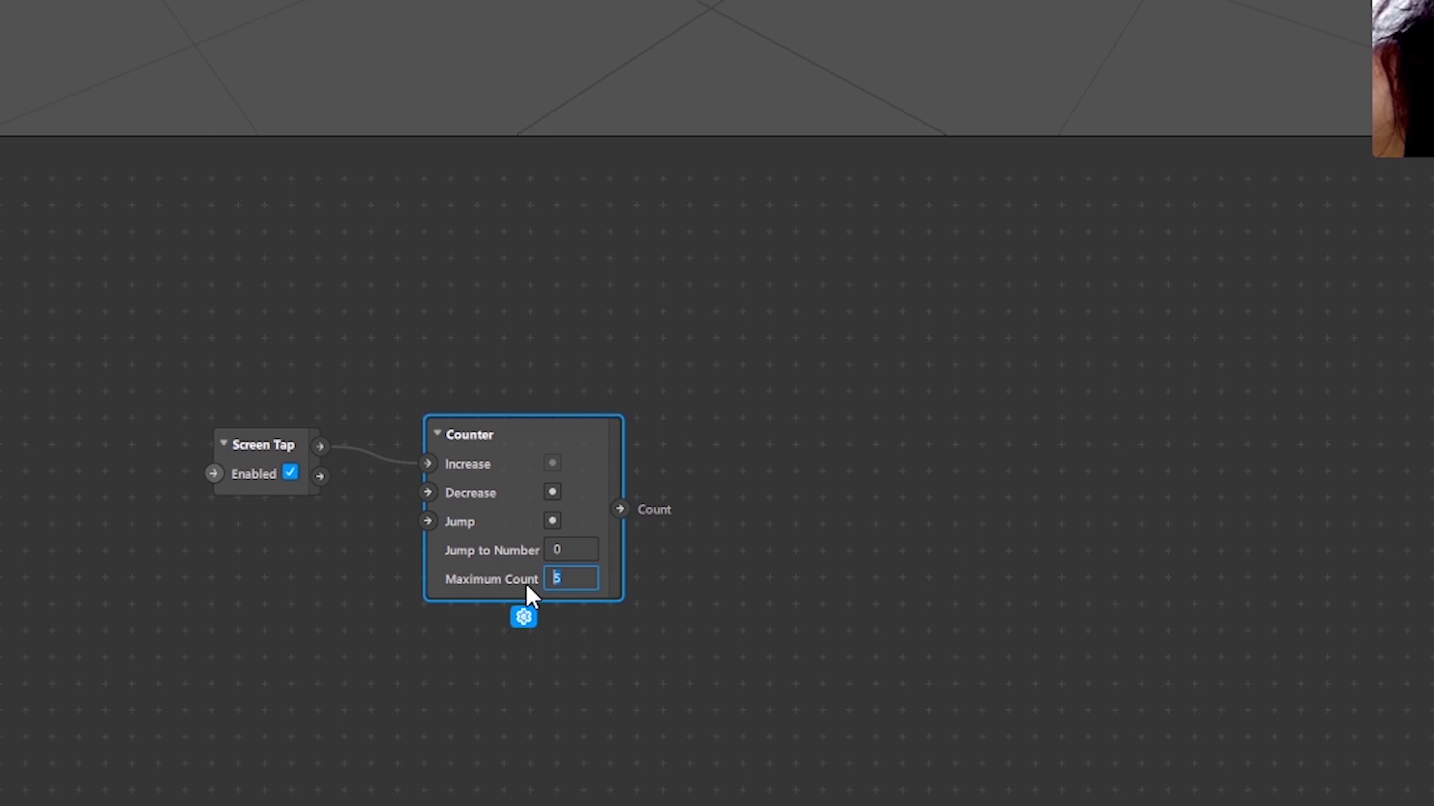
text(3)
key(Return)
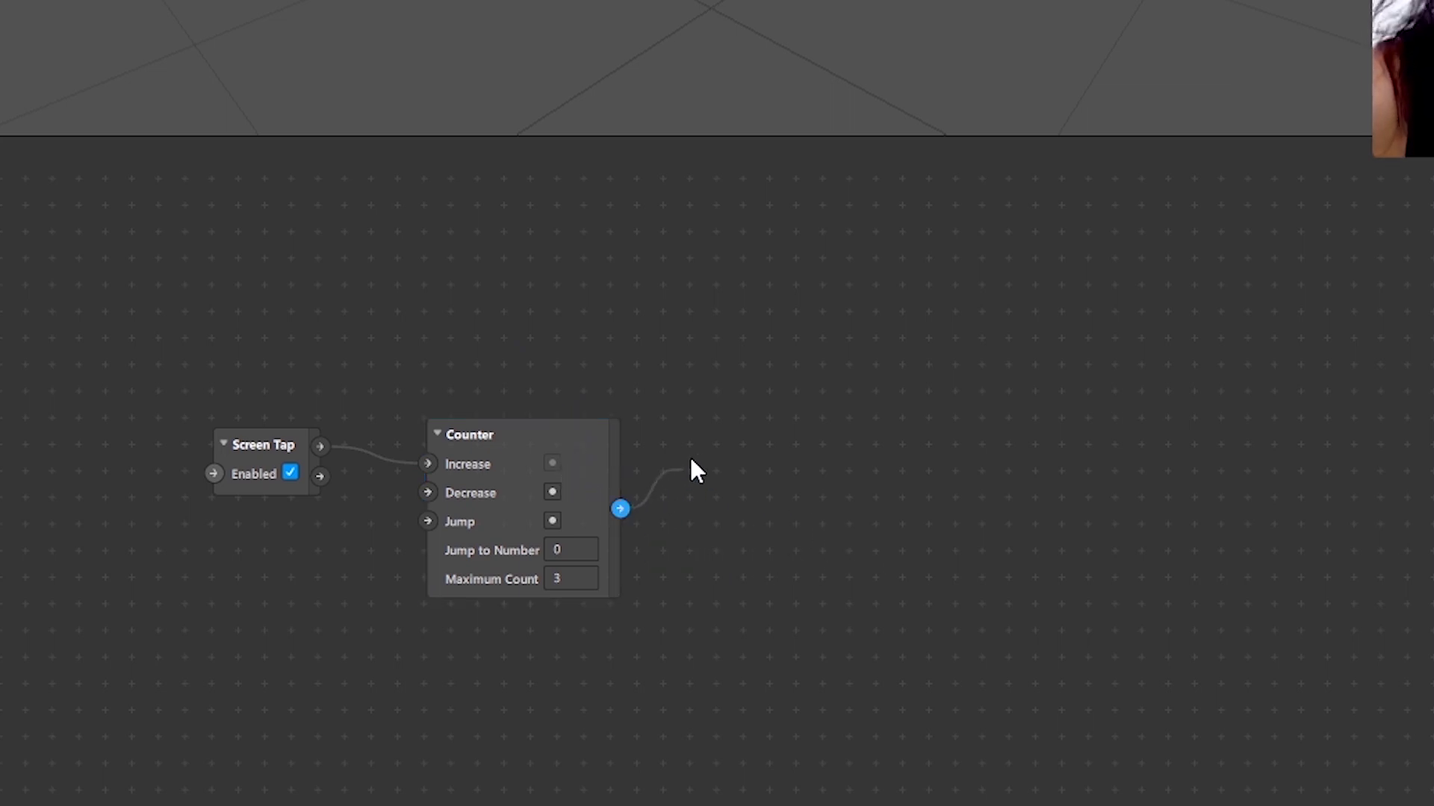
- Connect a new Option Picker to the Counter's output and switch its type to Color
drag(790, 426, 852, 434)
text(option)
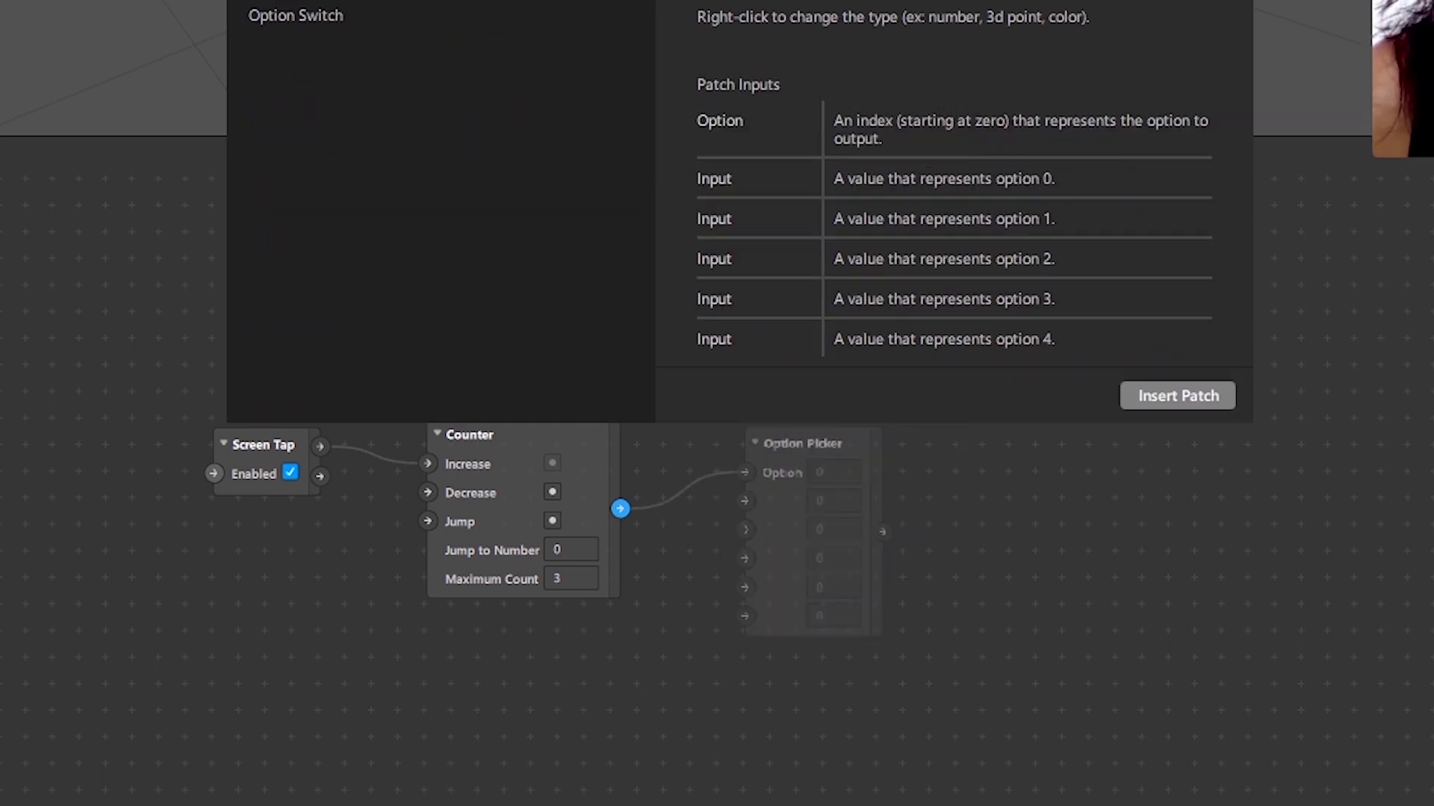
key(Return)
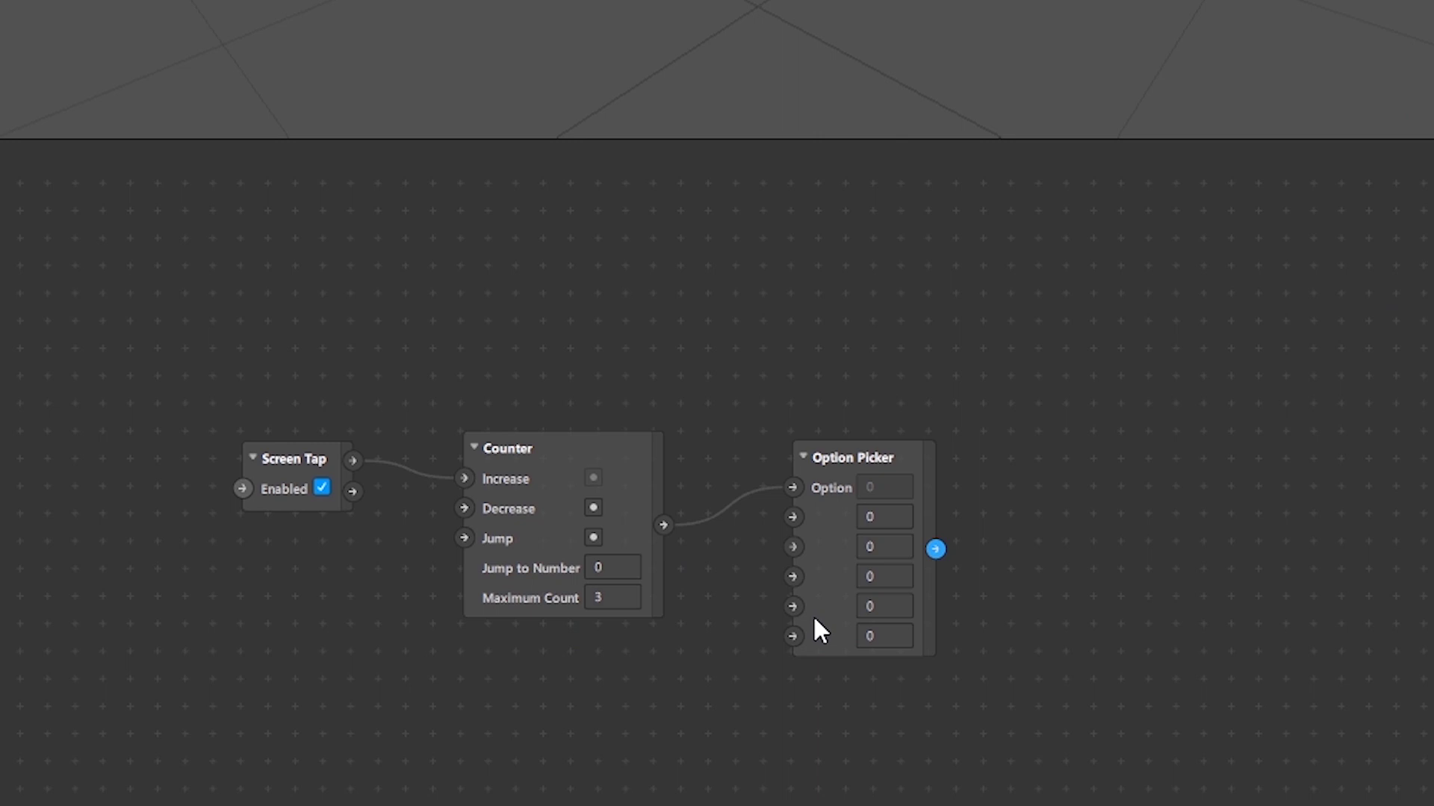
click(847, 667)
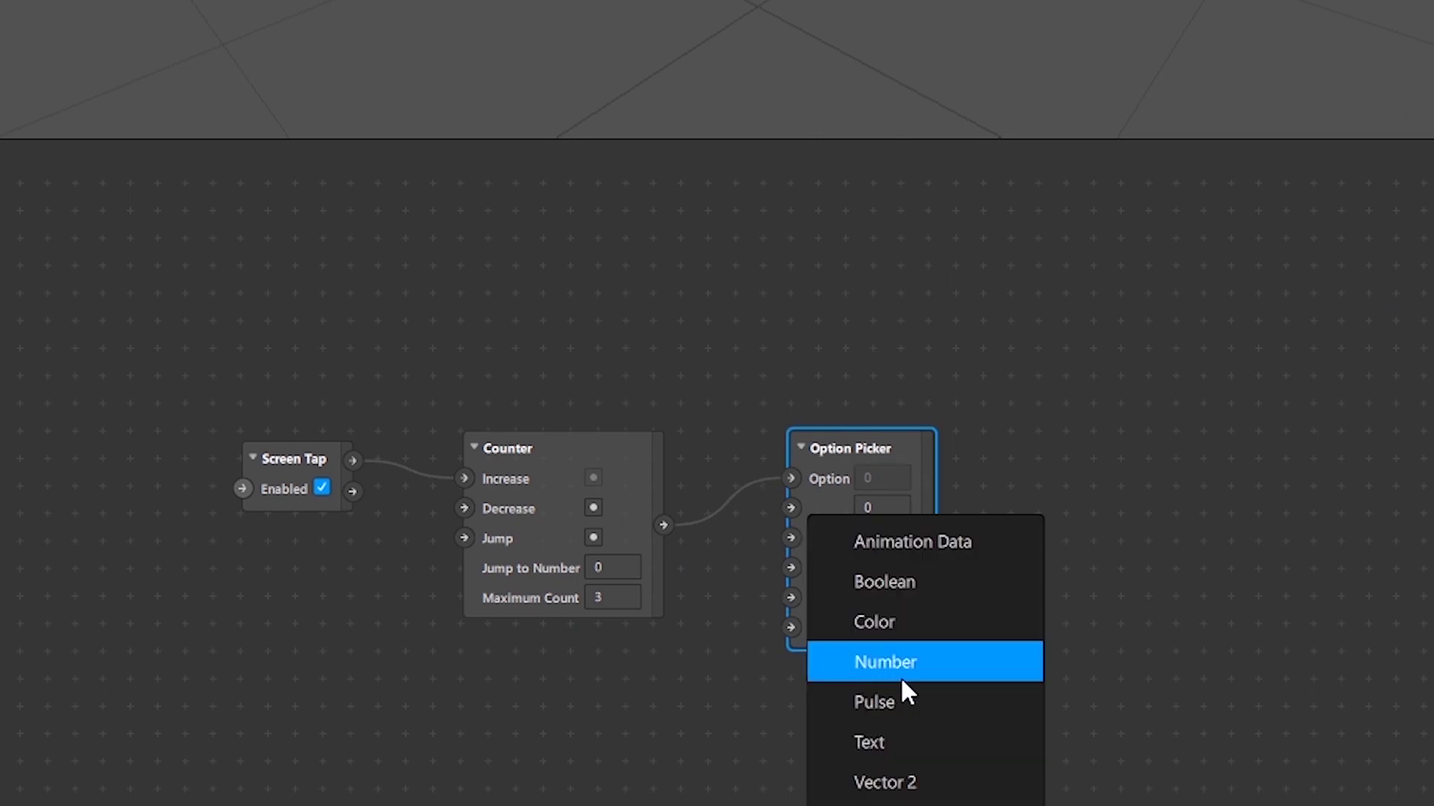
click(949, 632)
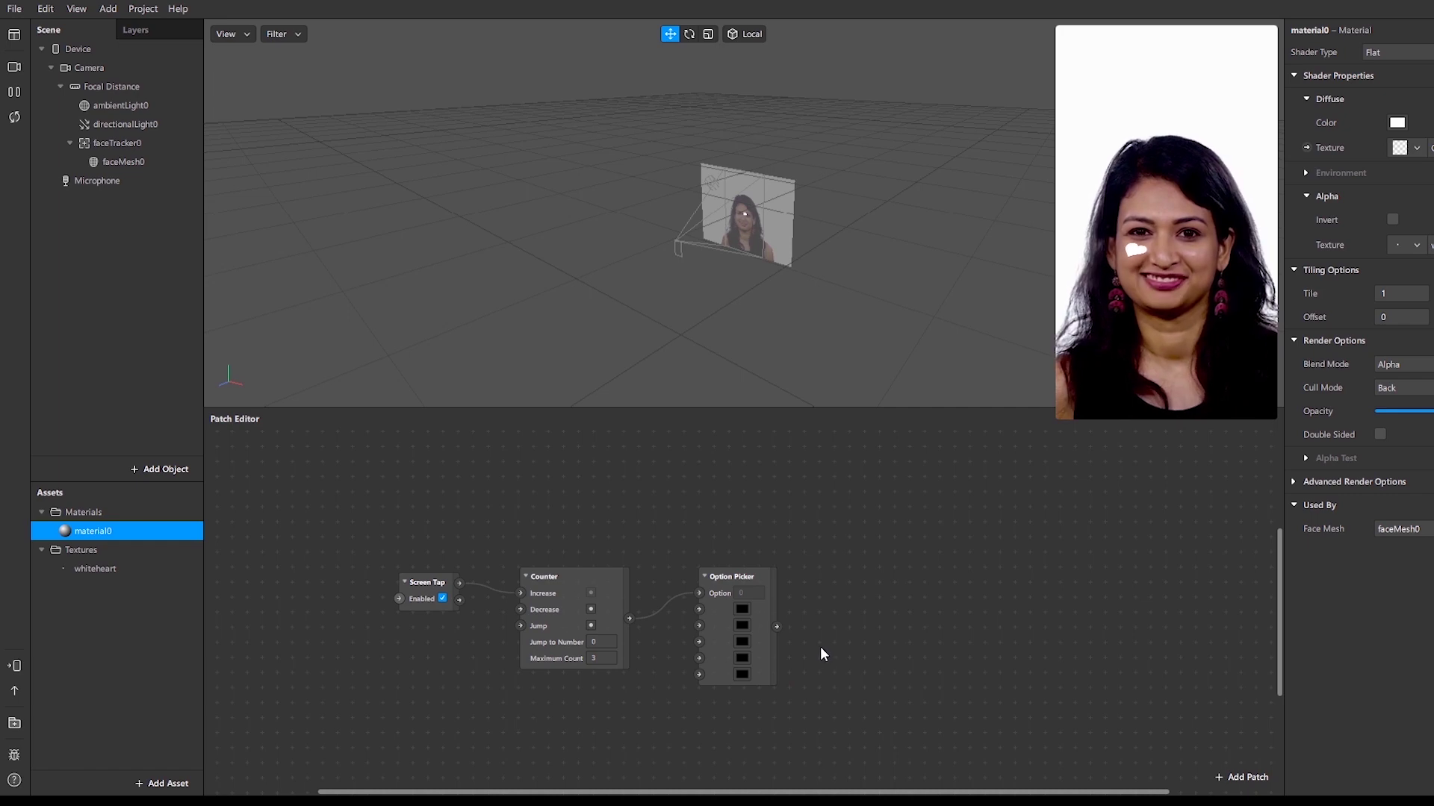
- Colour the first three Option Picker swatches red, purple and gold (#cba635)
click(742, 609)
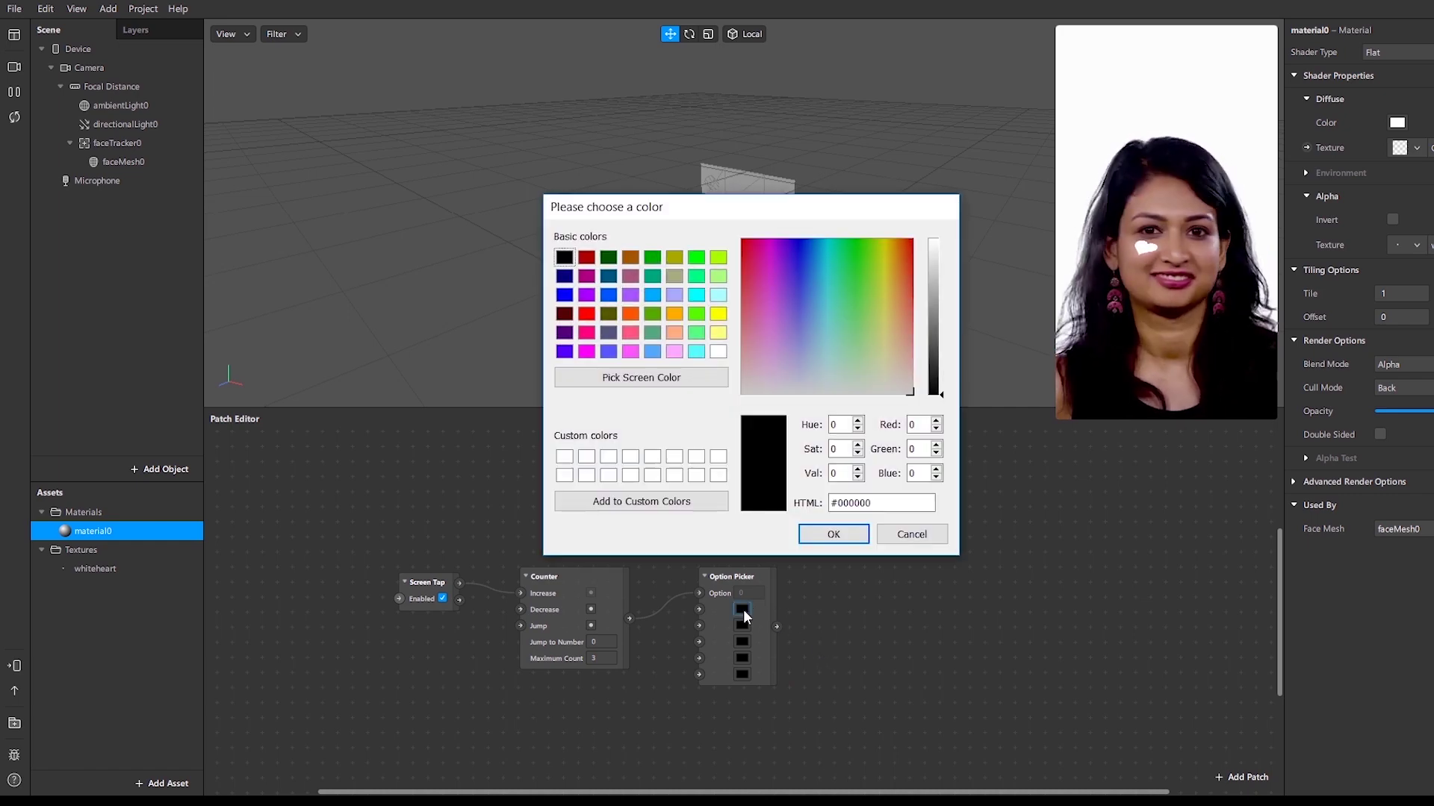
click(587, 313)
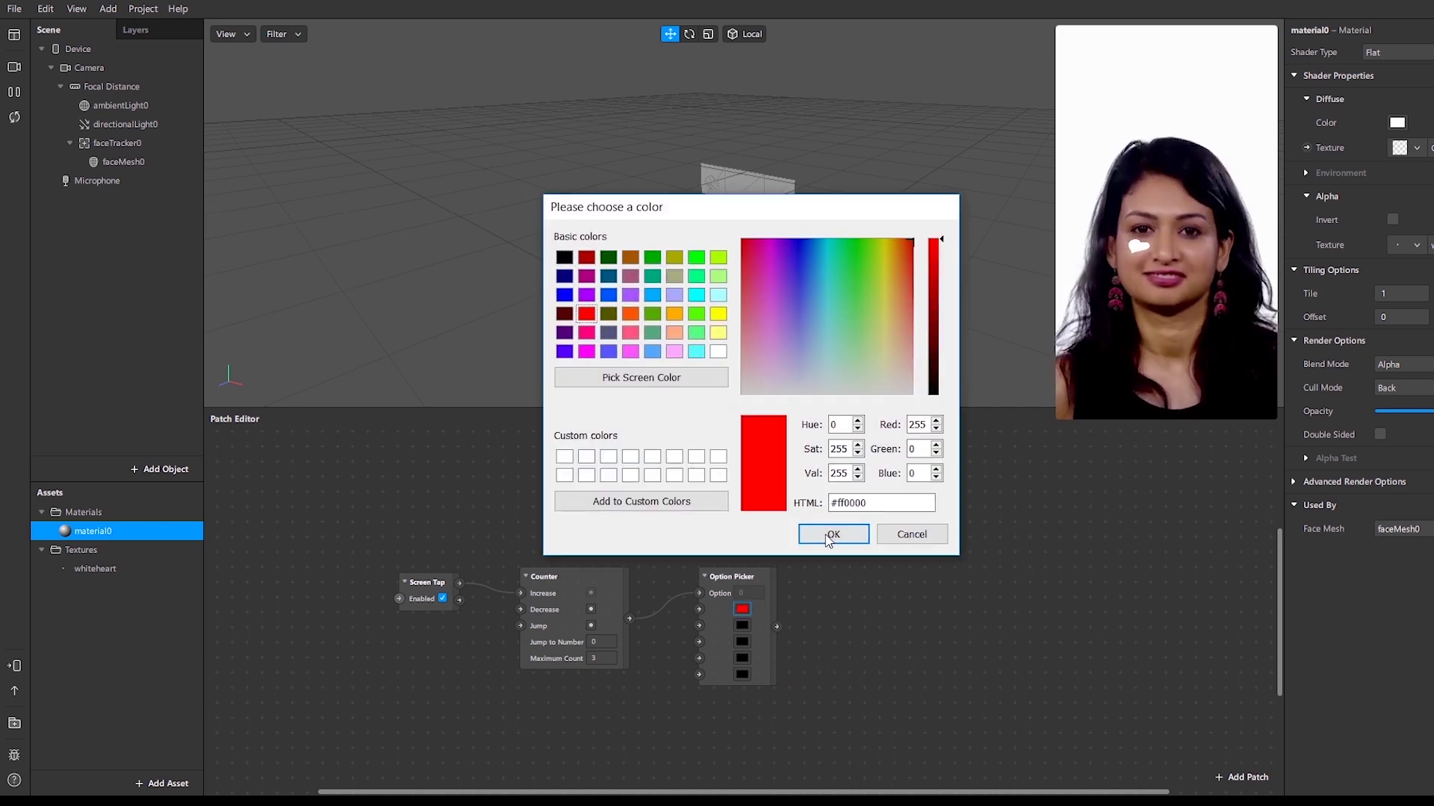
click(832, 534)
click(742, 625)
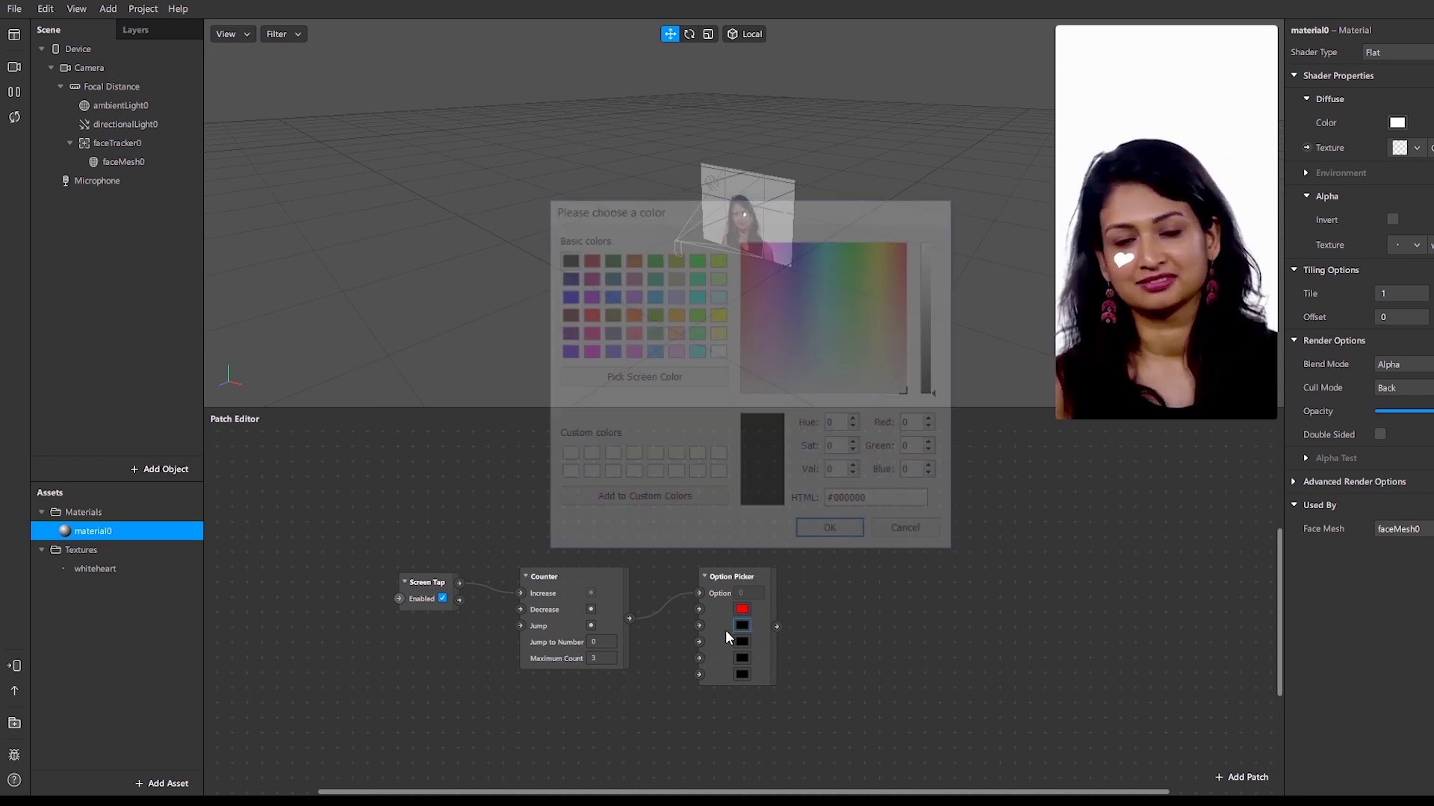
click(565, 351)
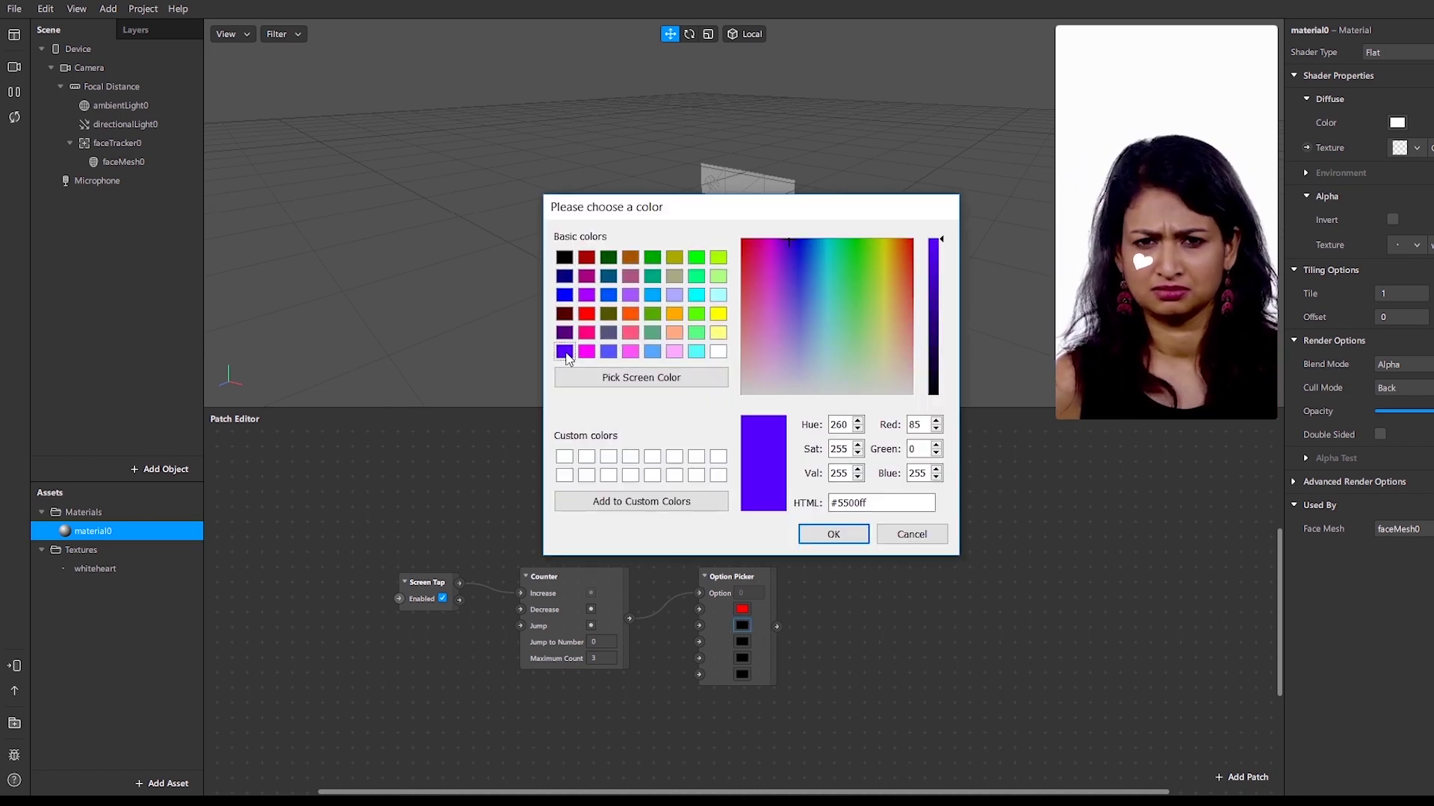
click(857, 539)
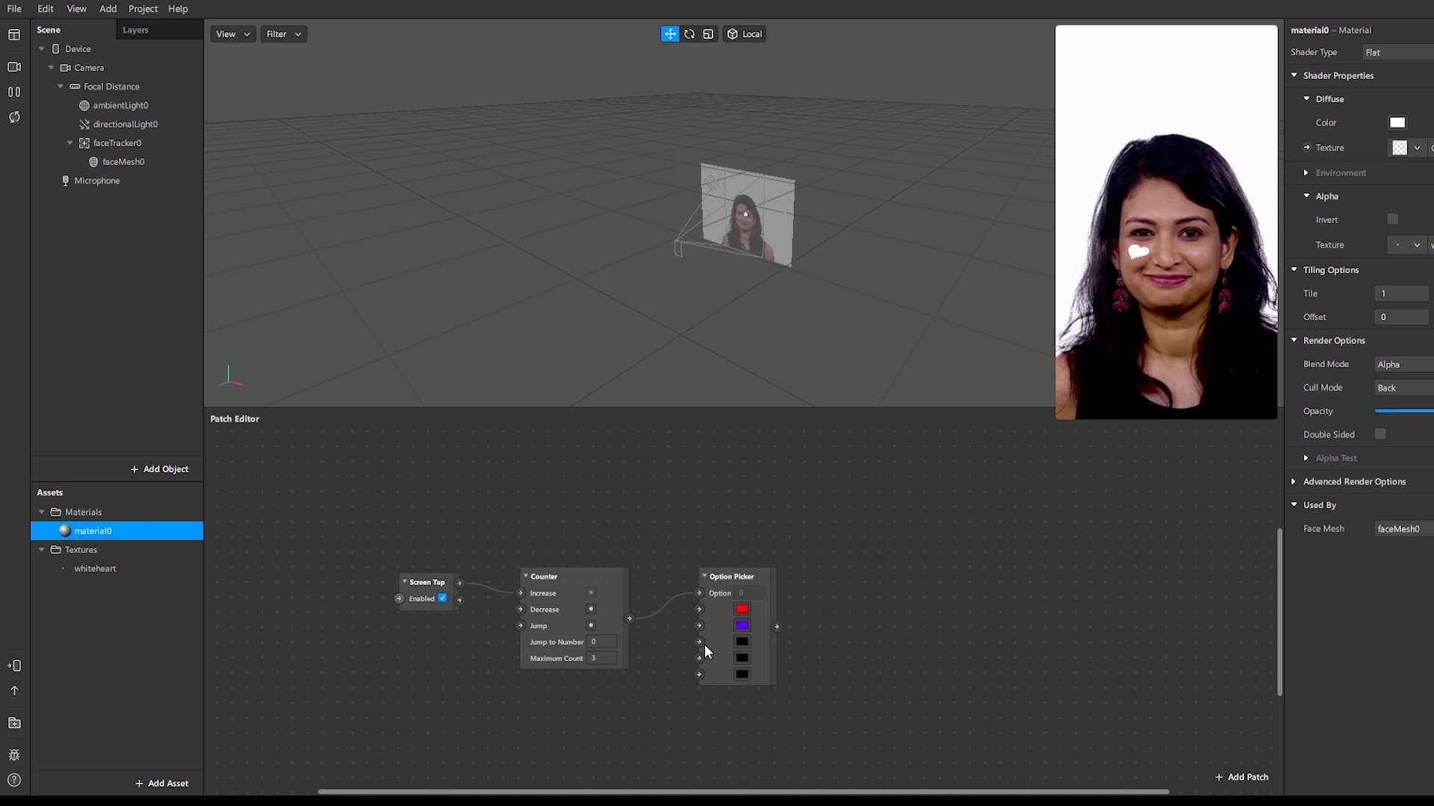
click(704, 645)
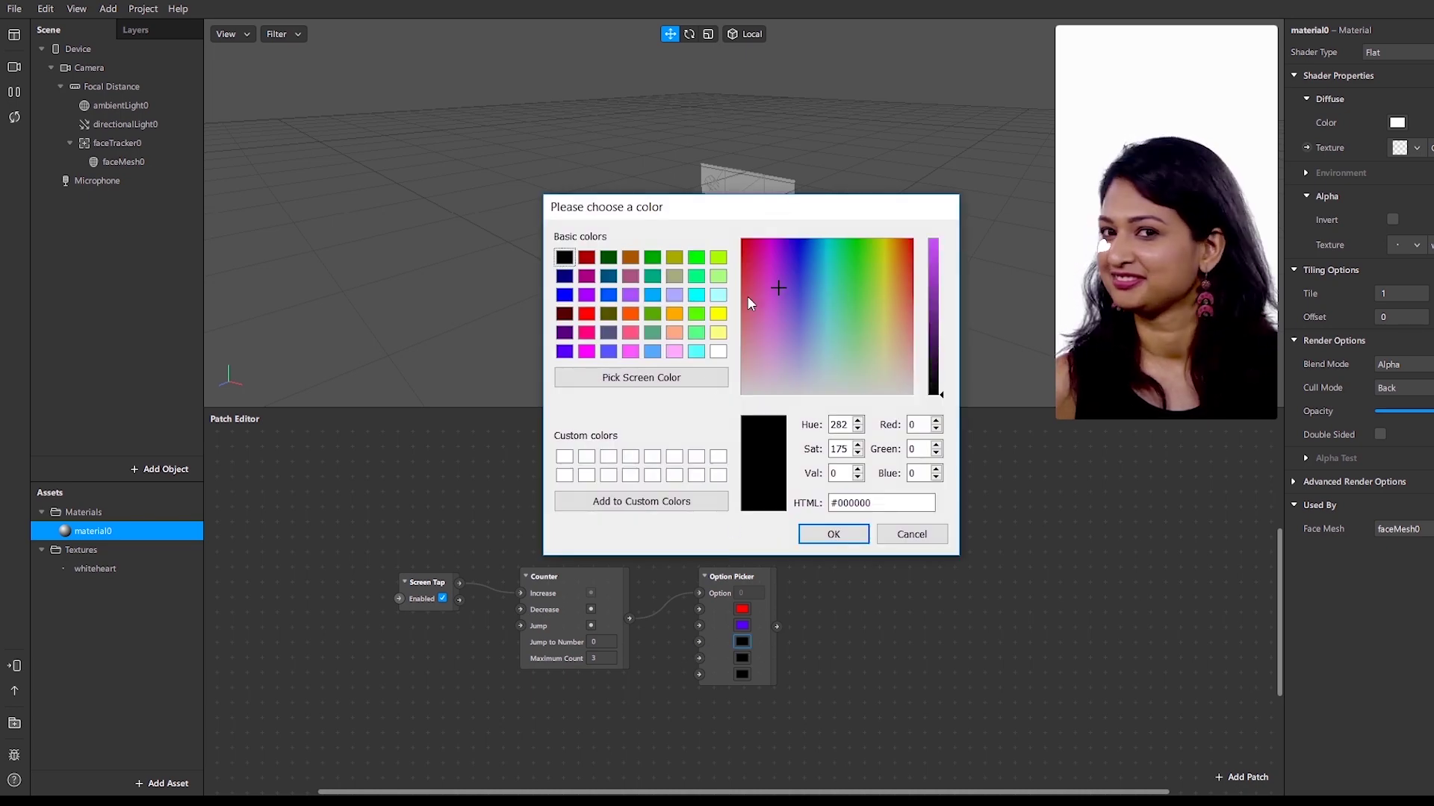
drag(774, 301, 859, 325)
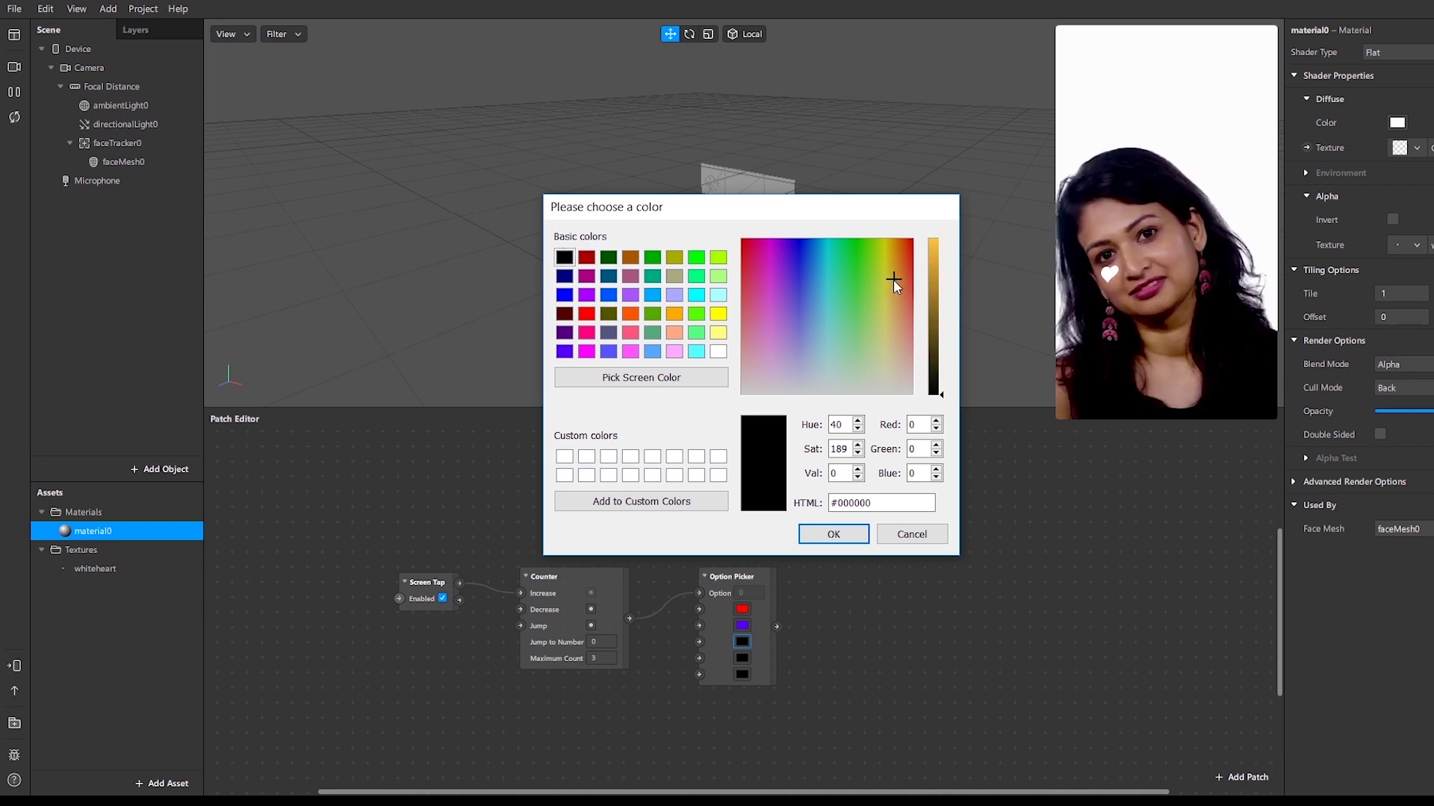
drag(938, 259, 938, 271)
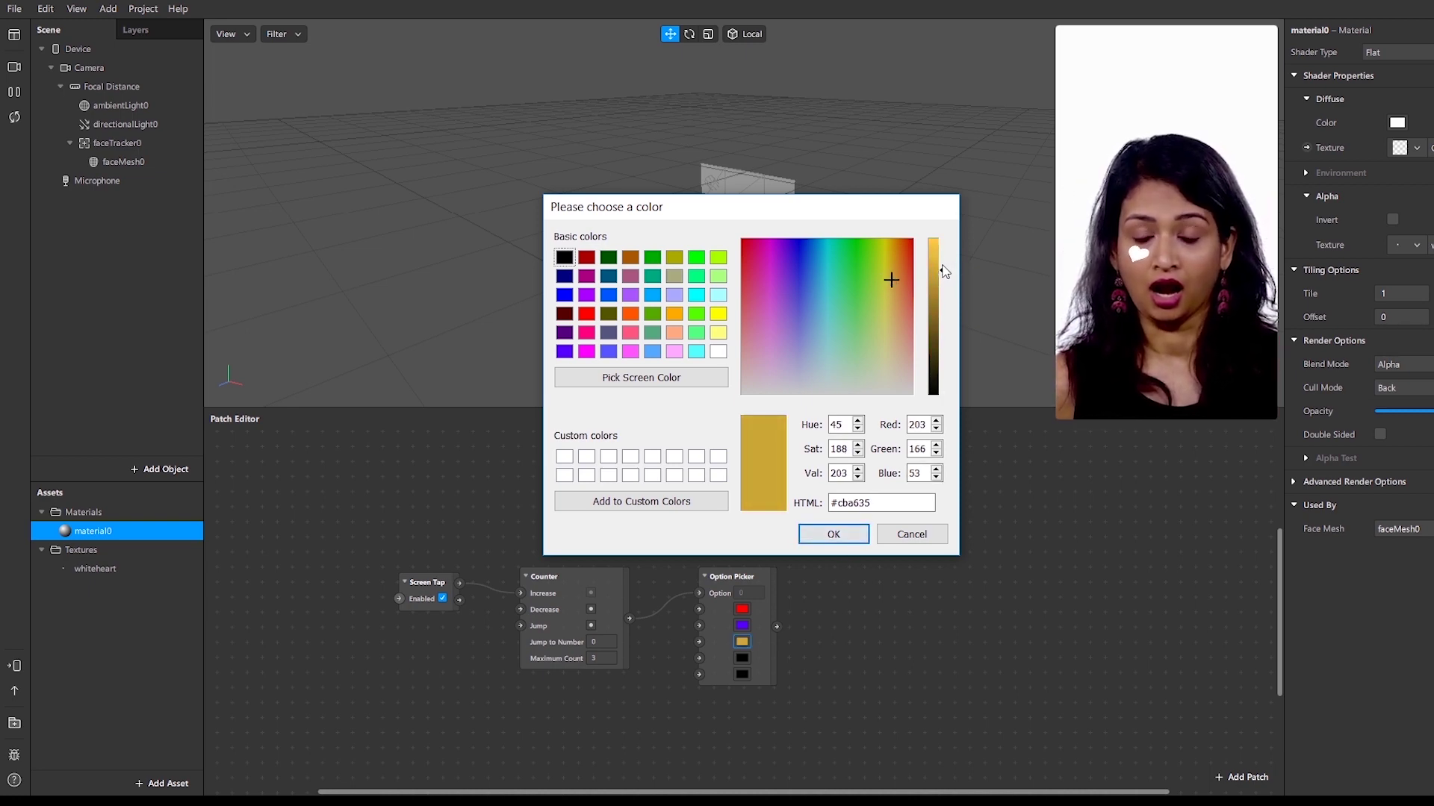
click(861, 540)
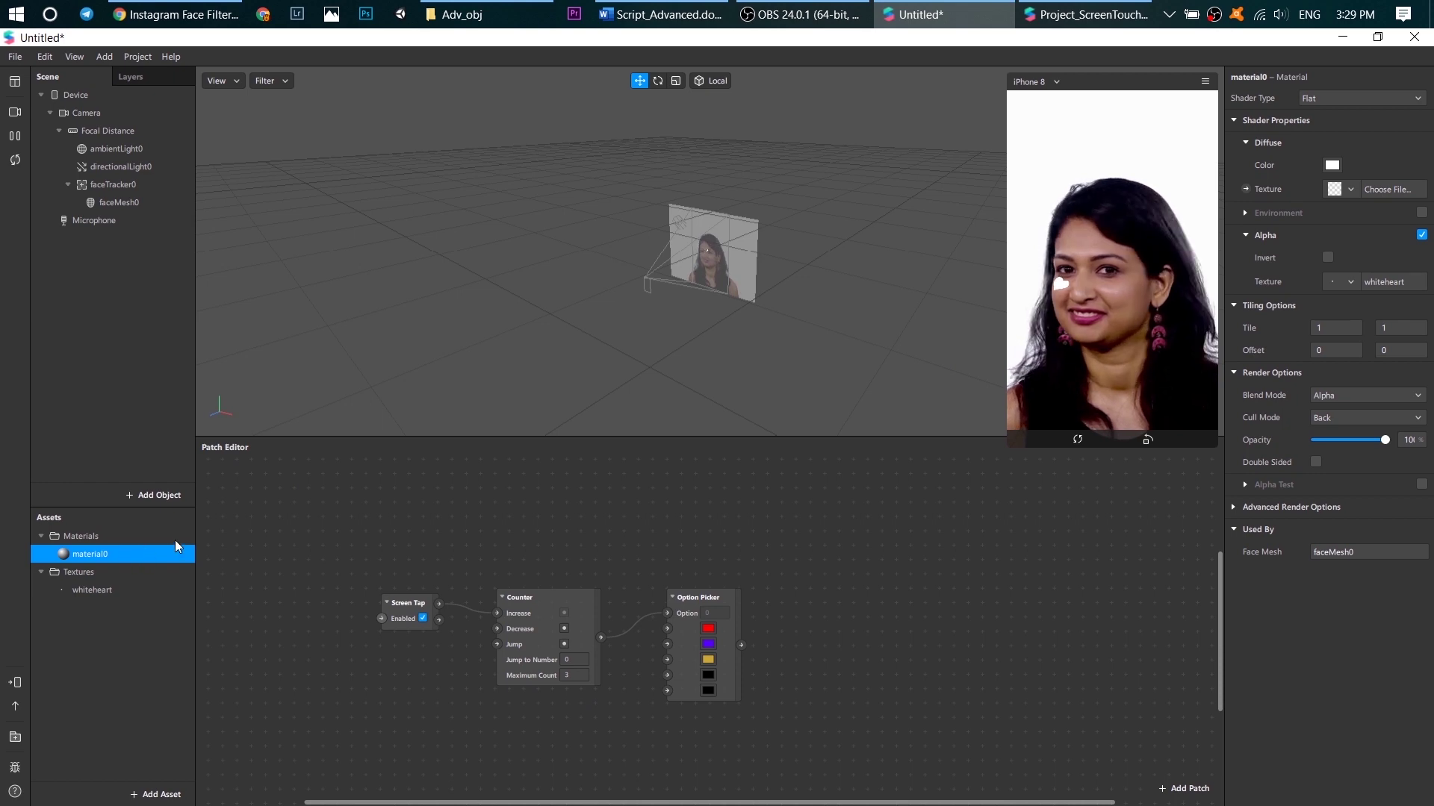
- Wire the Option Picker into a new material0 Diffuse Texture patch and enable Simulate Touch
click(1246, 190)
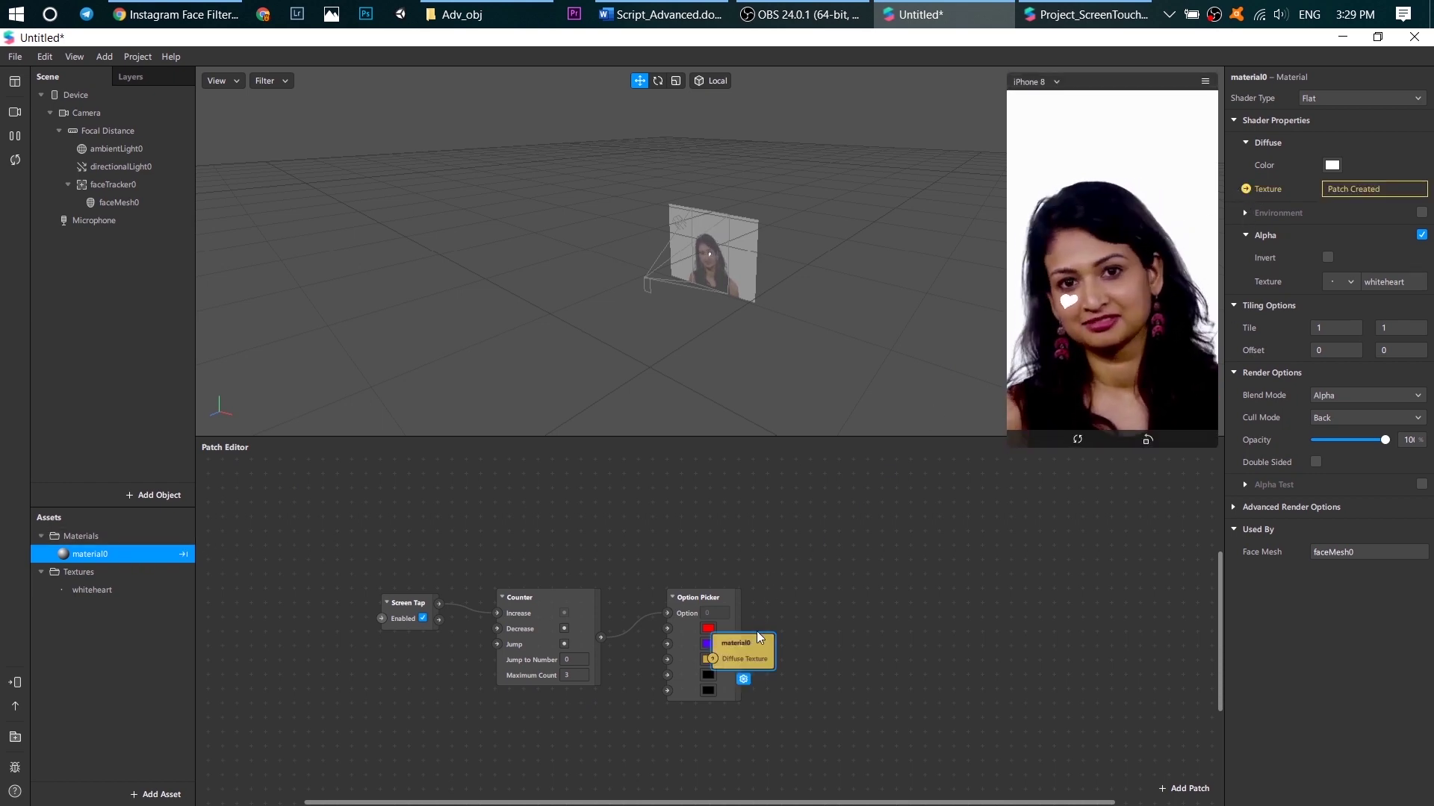
drag(760, 636, 825, 600)
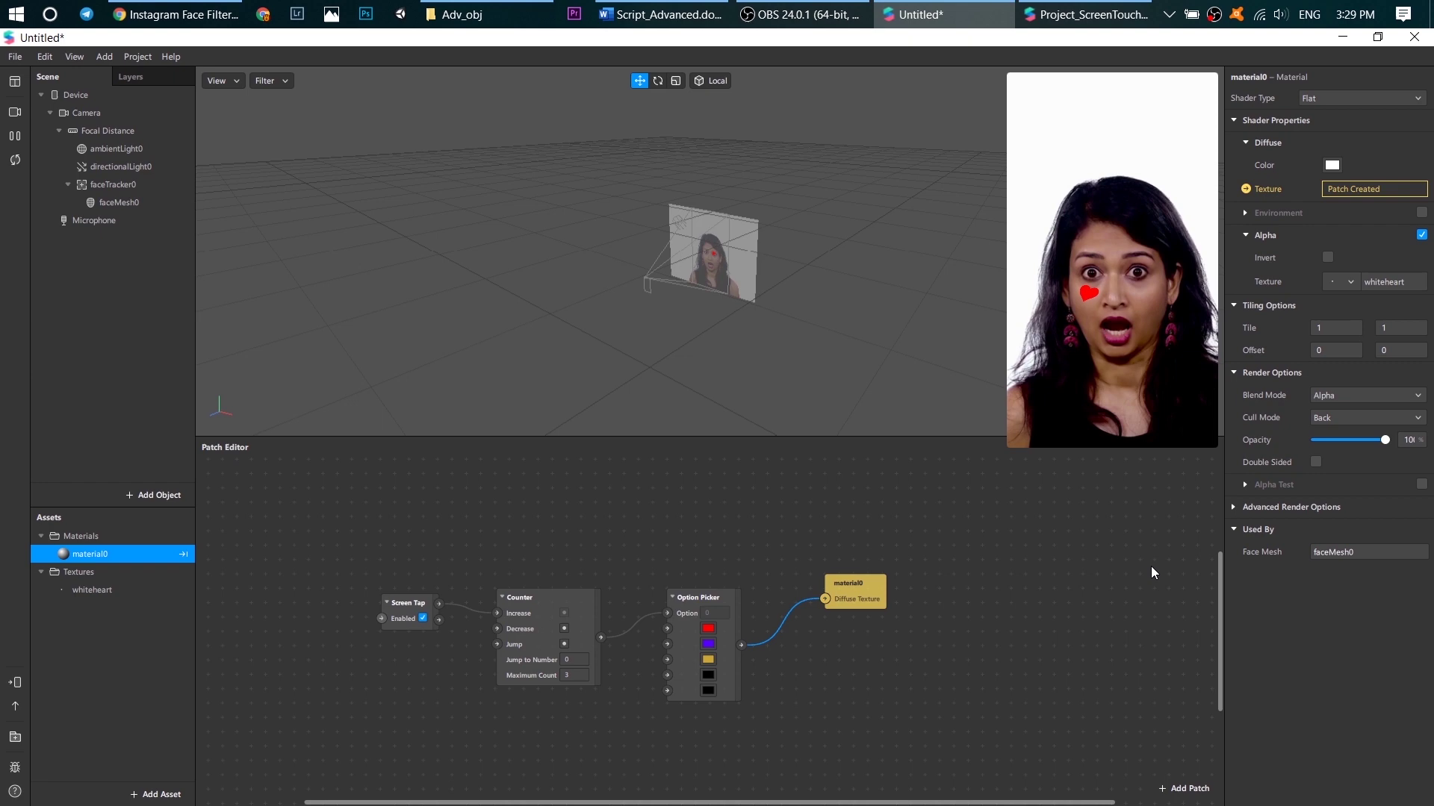
mouse_move(1217, 82)
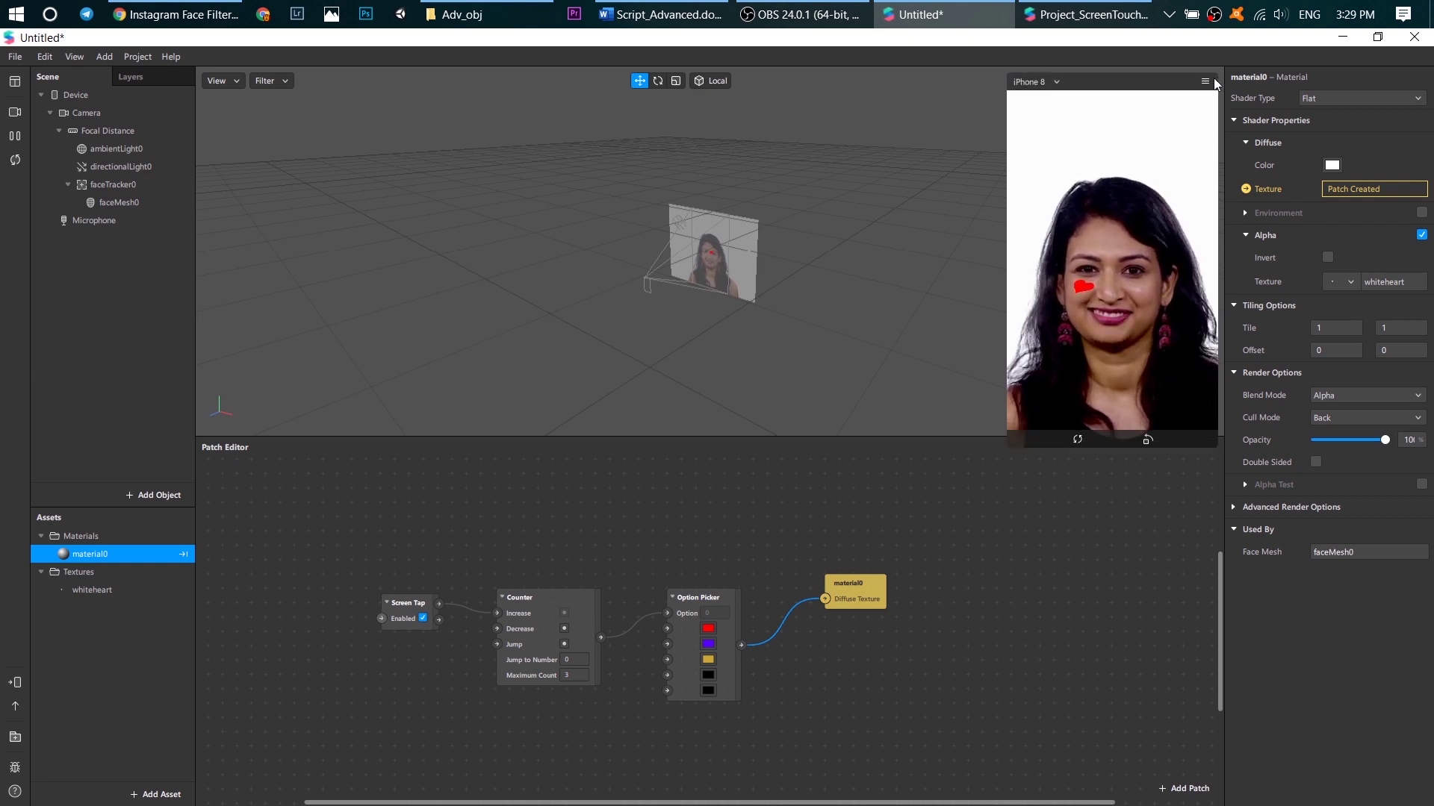
click(1205, 82)
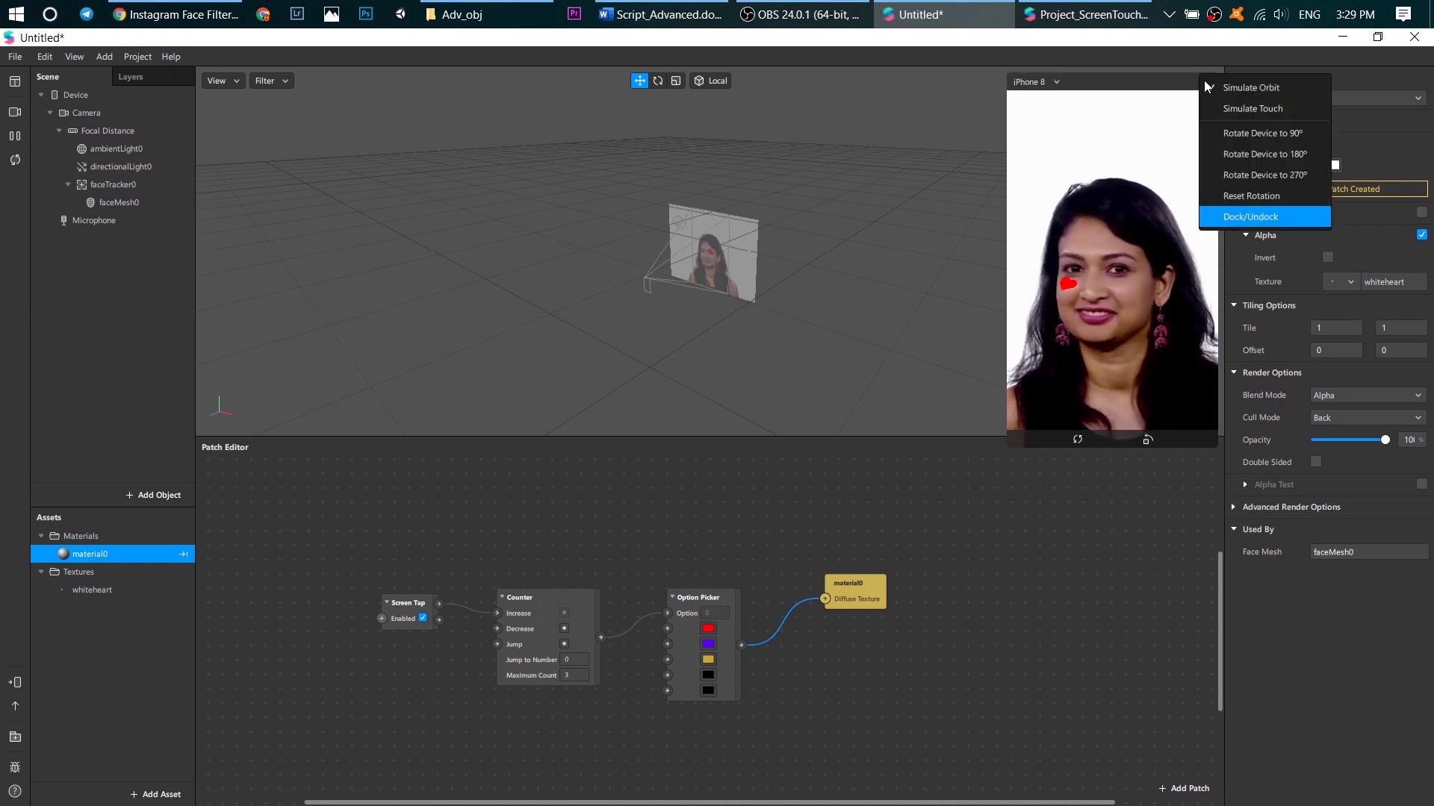
click(1289, 109)
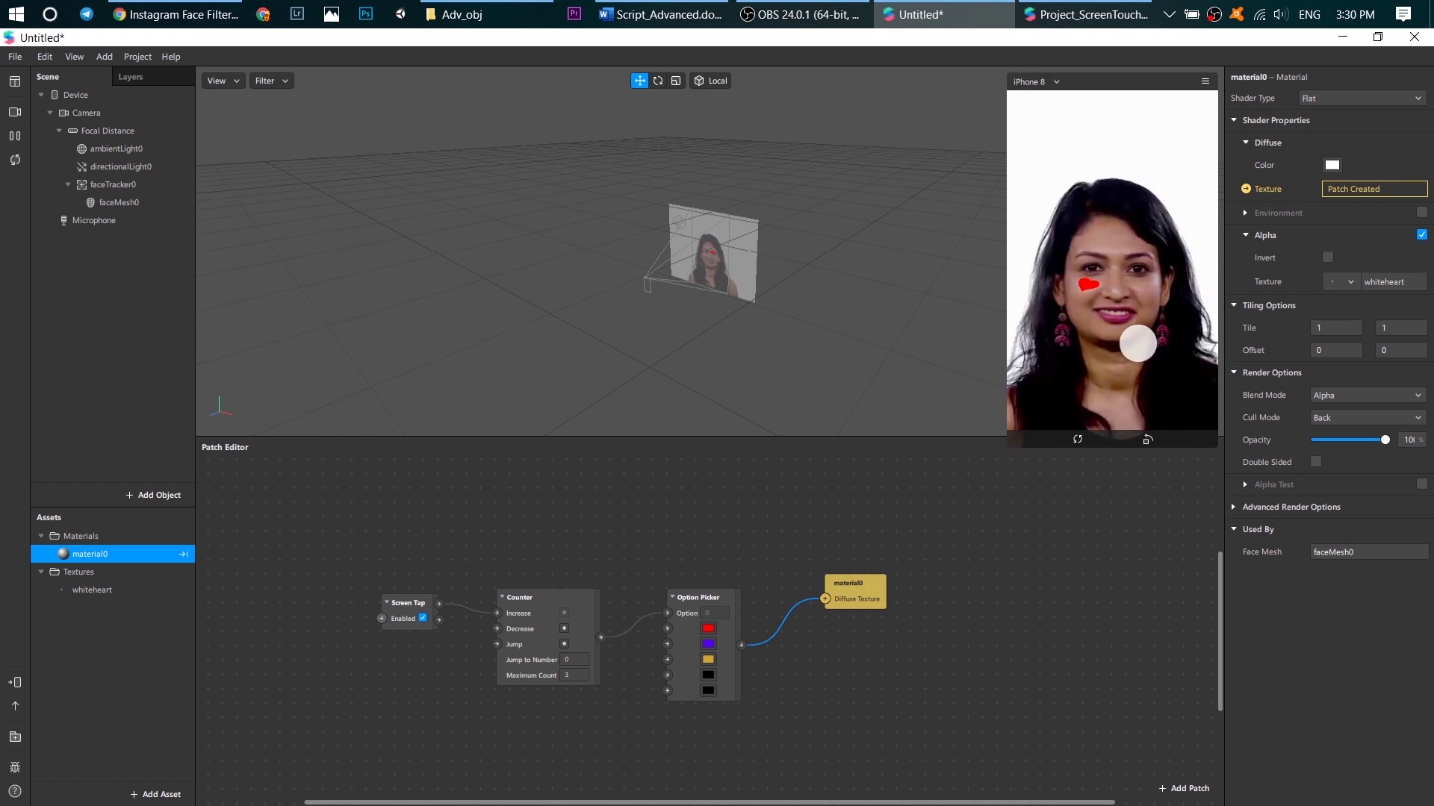
- Tap the preview repeatedly to cycle the cheek heart through red, purple and gold
click(1138, 347)
click(1129, 345)
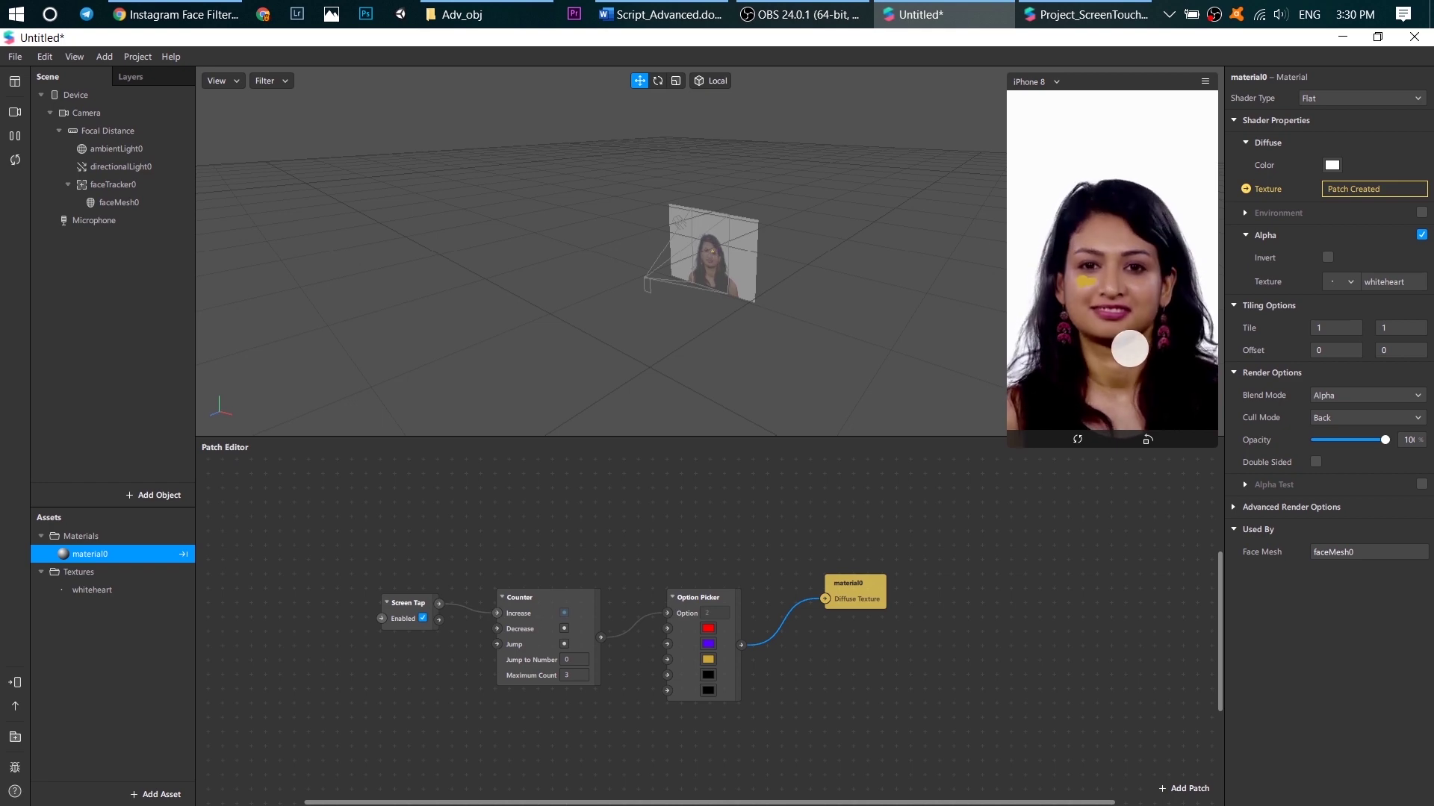
click(1126, 349)
click(1118, 358)
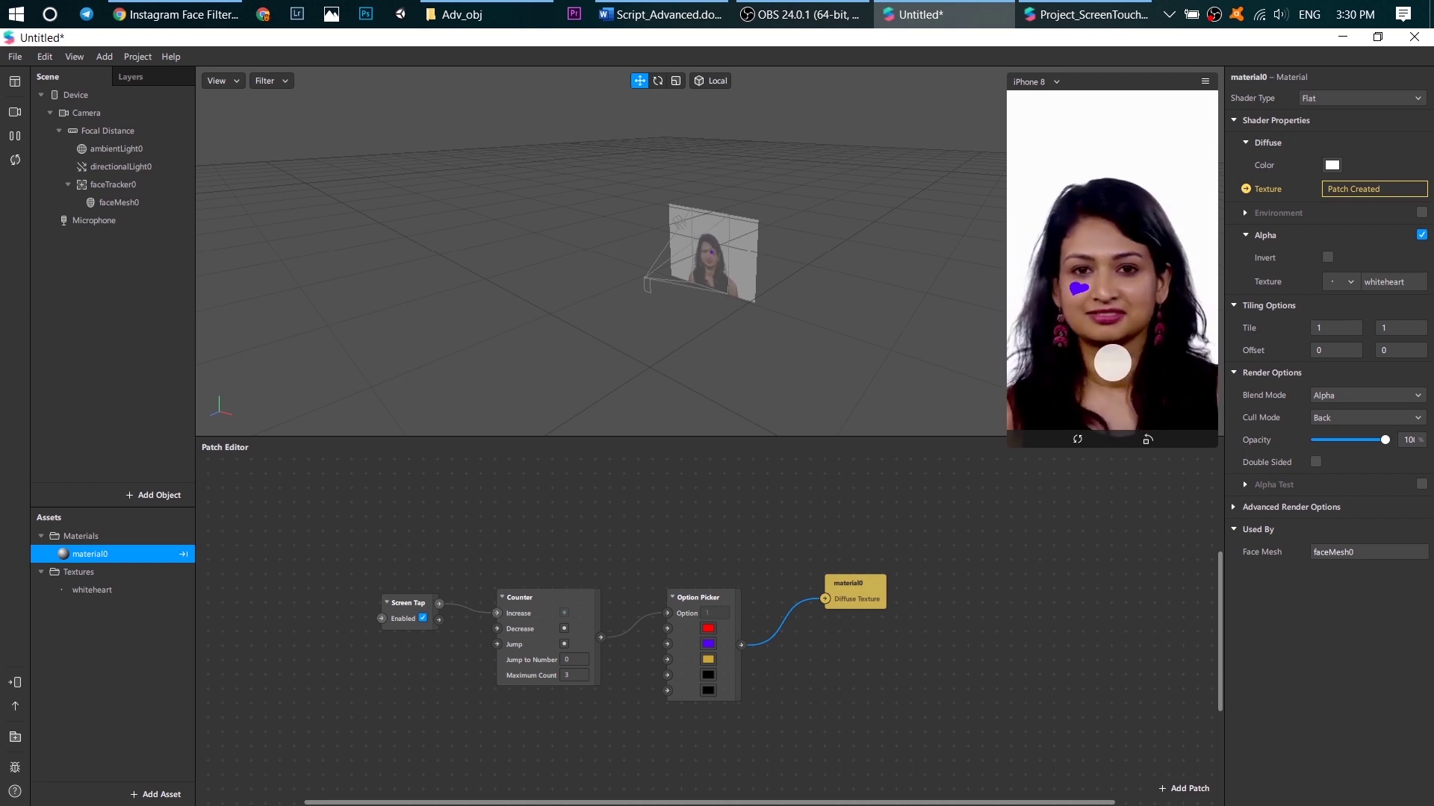
click(1113, 360)
click(1125, 371)
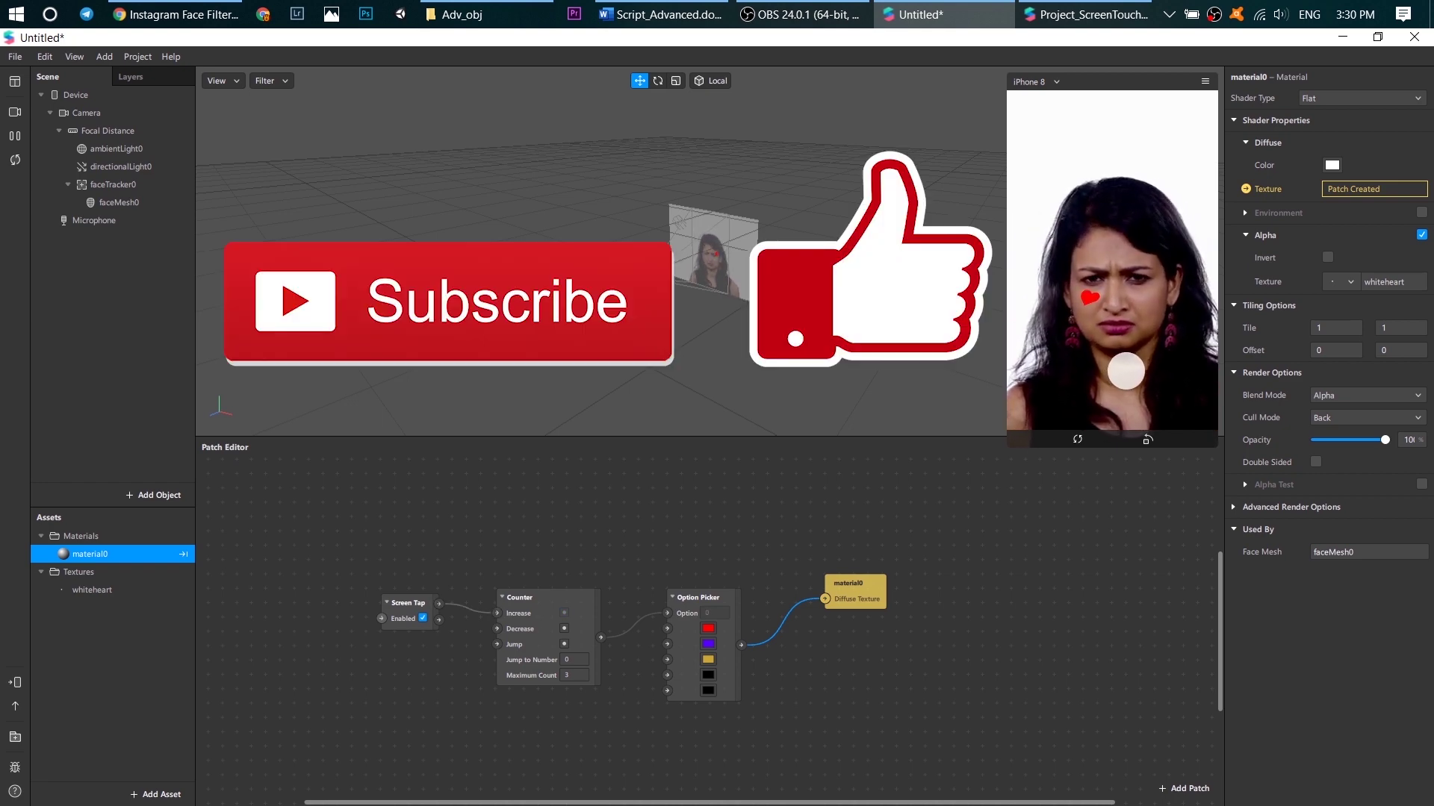
click(1119, 377)
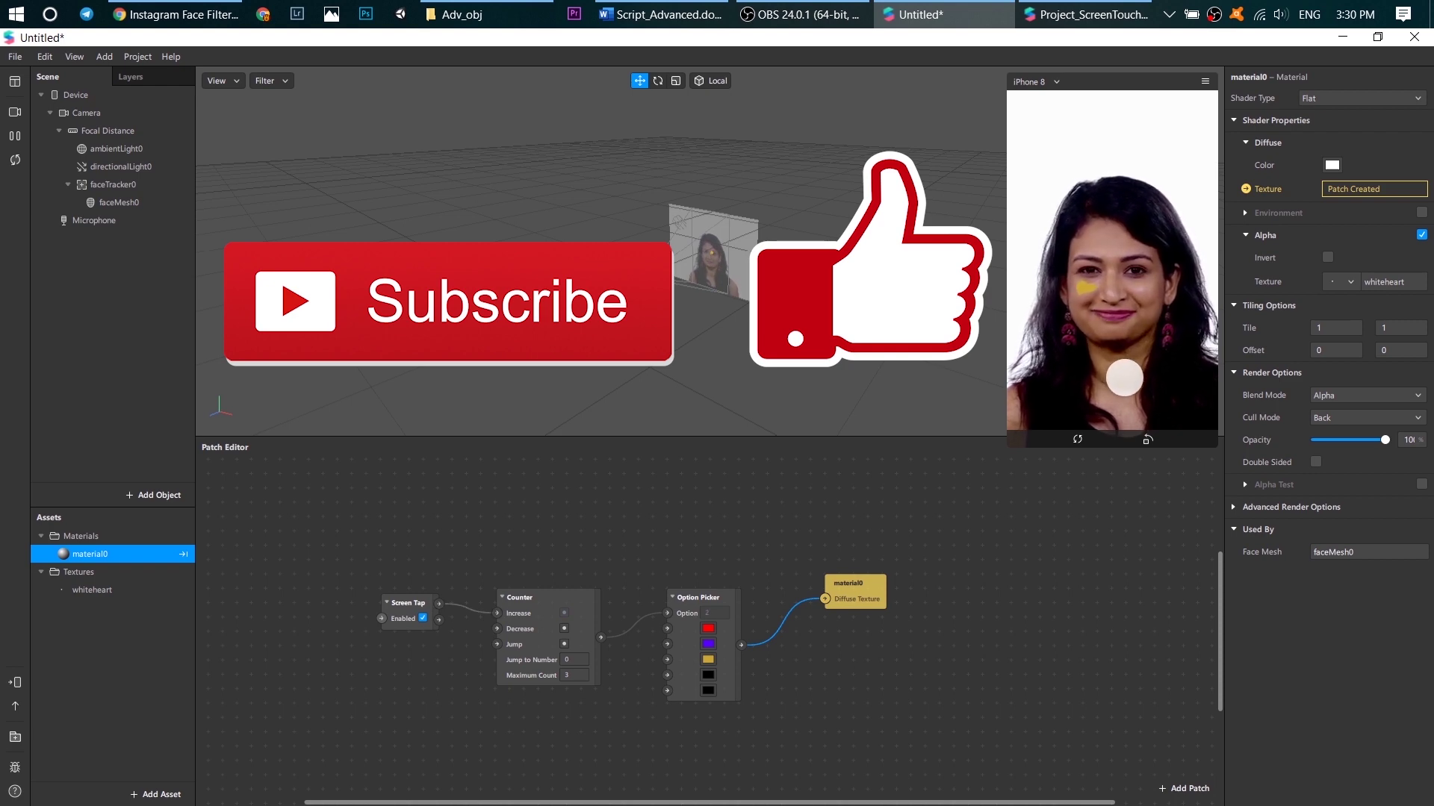
click(1140, 376)
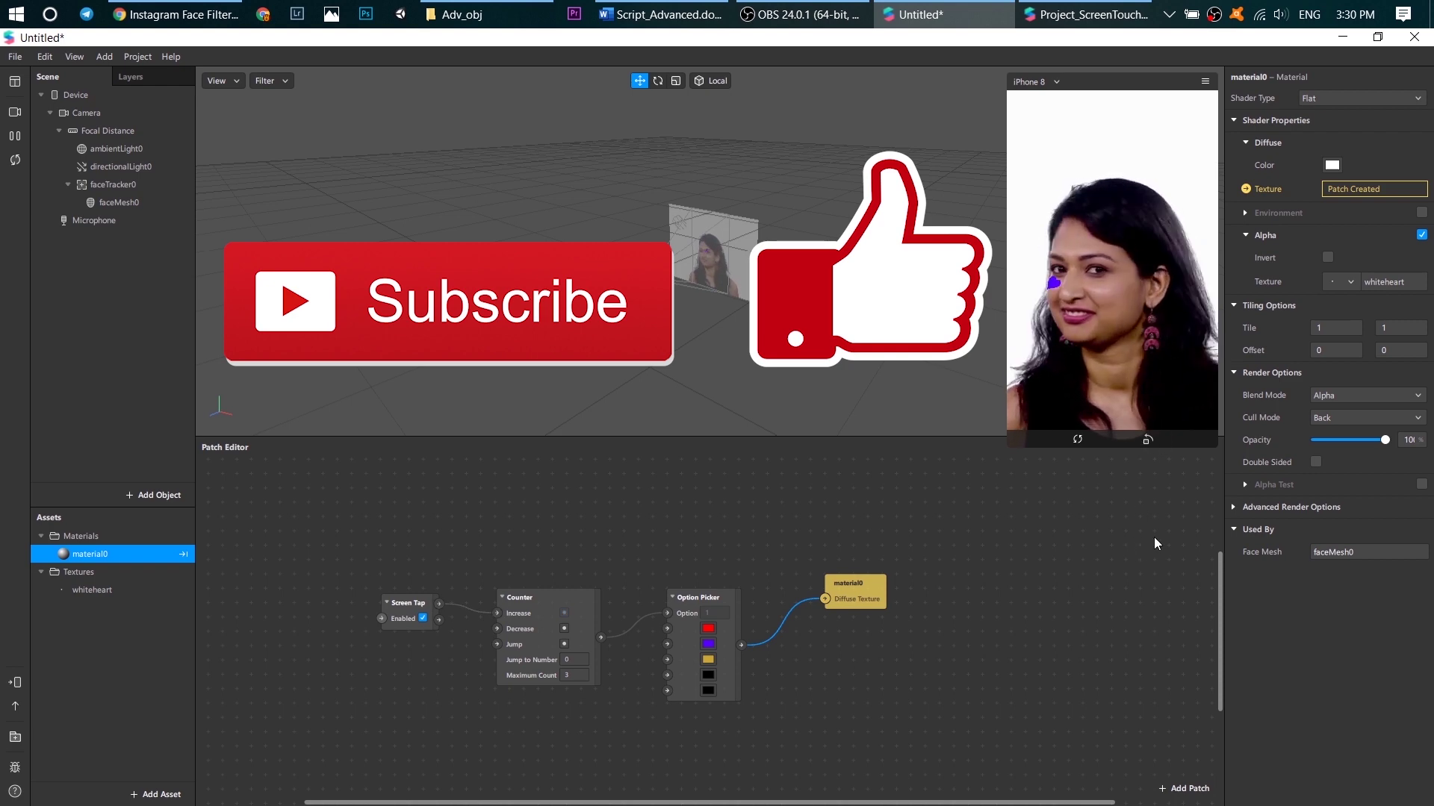